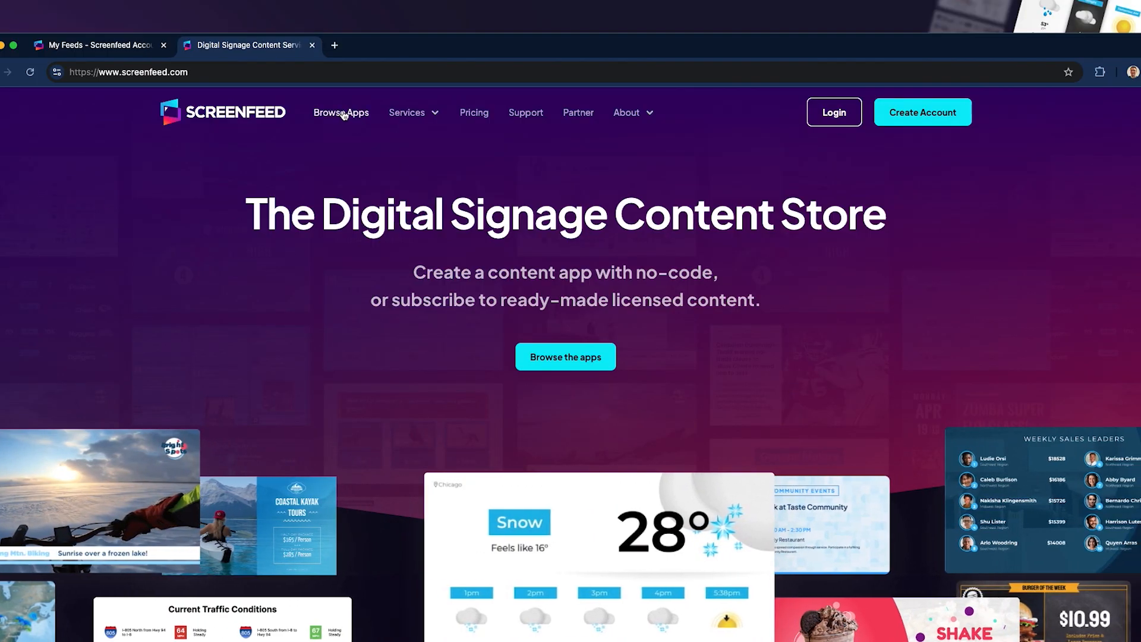
Search the Screenfeed app catalogue for "sports" and look over the Sports Central app's page.
click(343, 113)
click(452, 470)
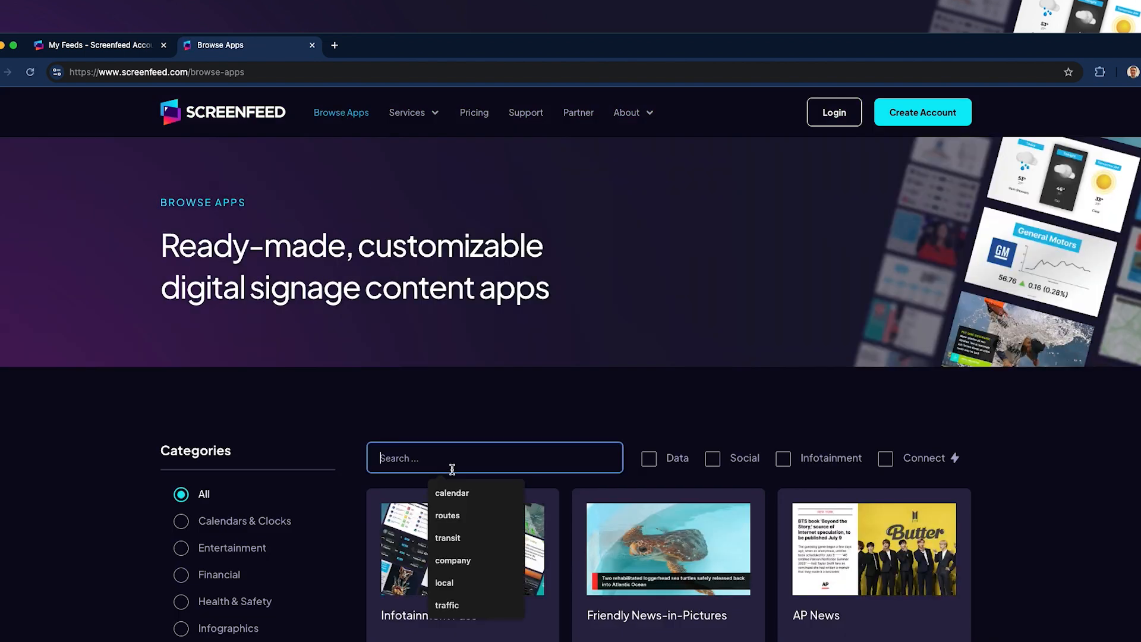
text(sport)
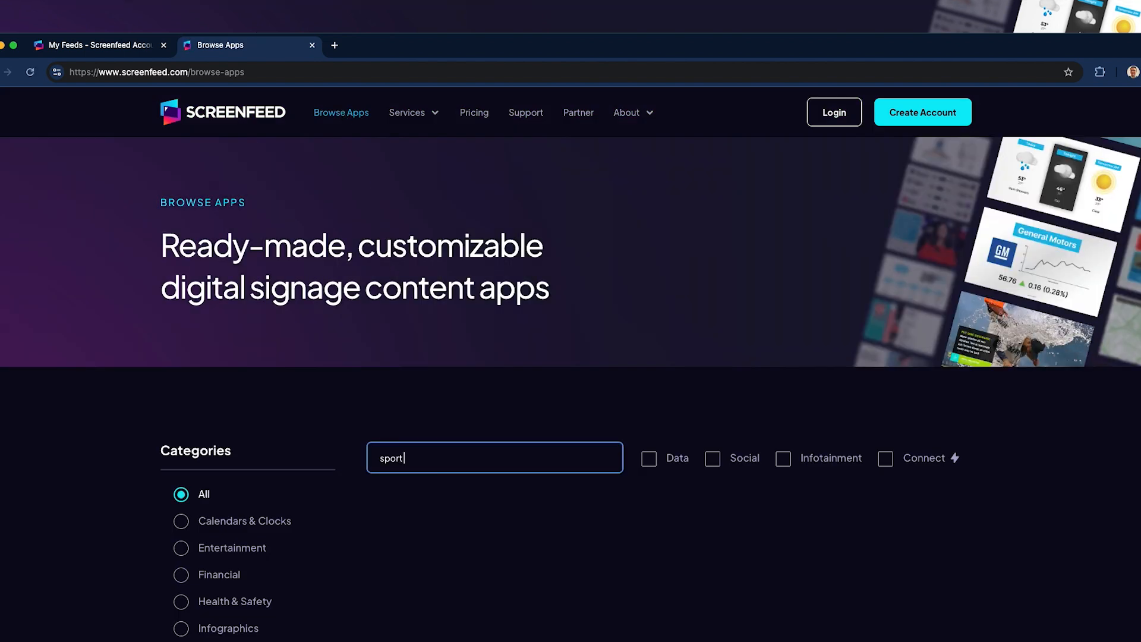
text(s)
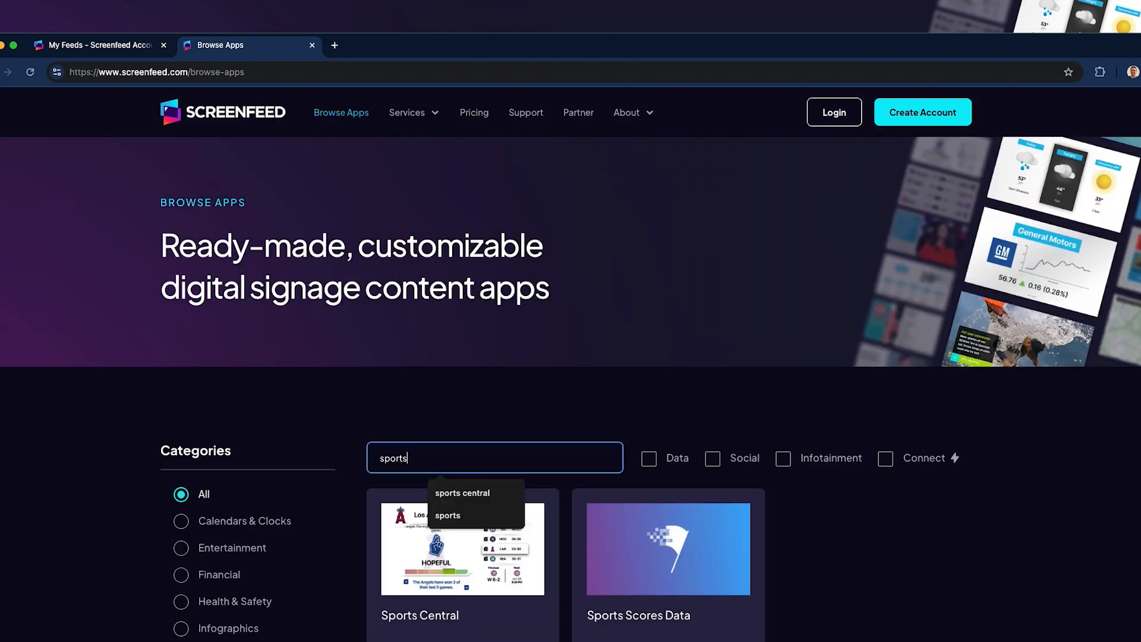
click(454, 558)
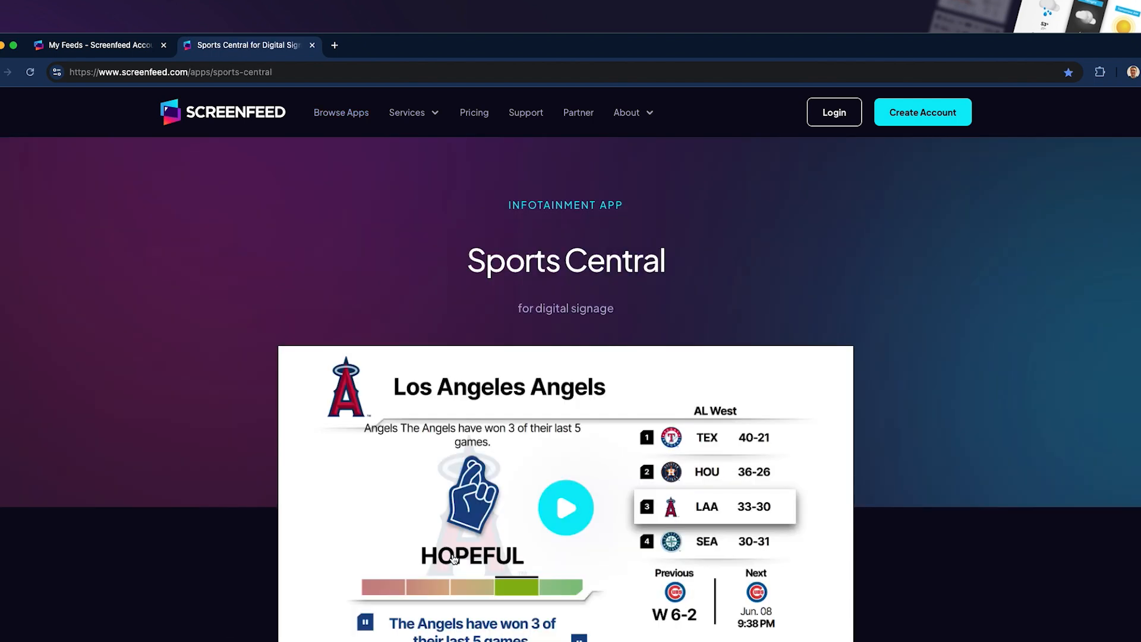
scroll(464, 485, down, 8)
scroll(511, 356, up, 1)
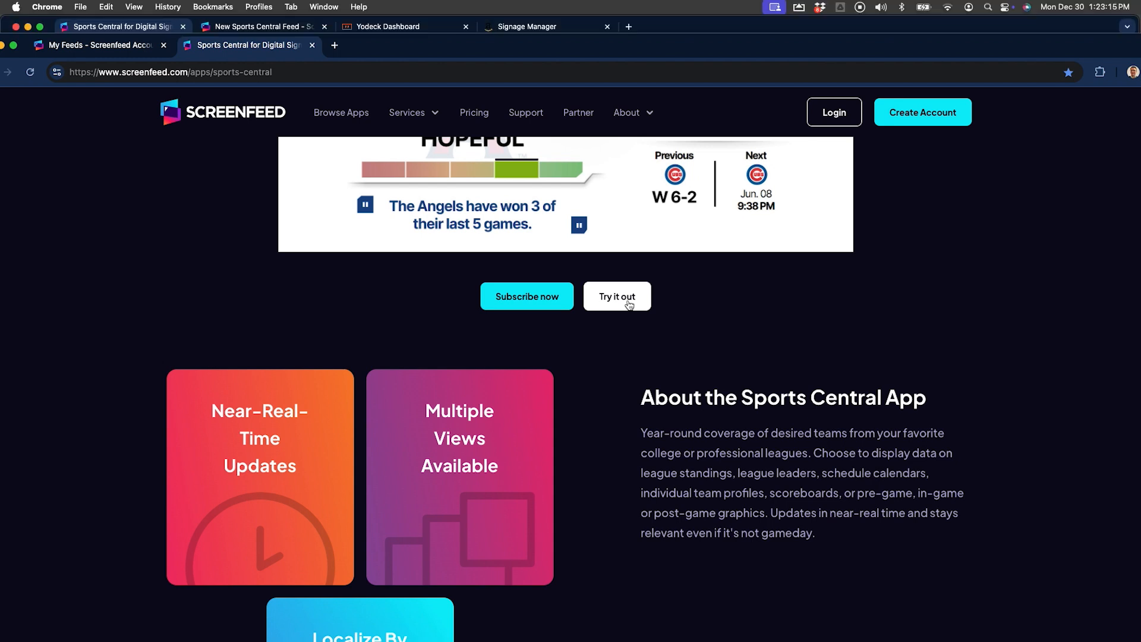
Switch to the open Screenfeed account and load its main dashboard at account.screenfeed.com/dashboard.
click(92, 58)
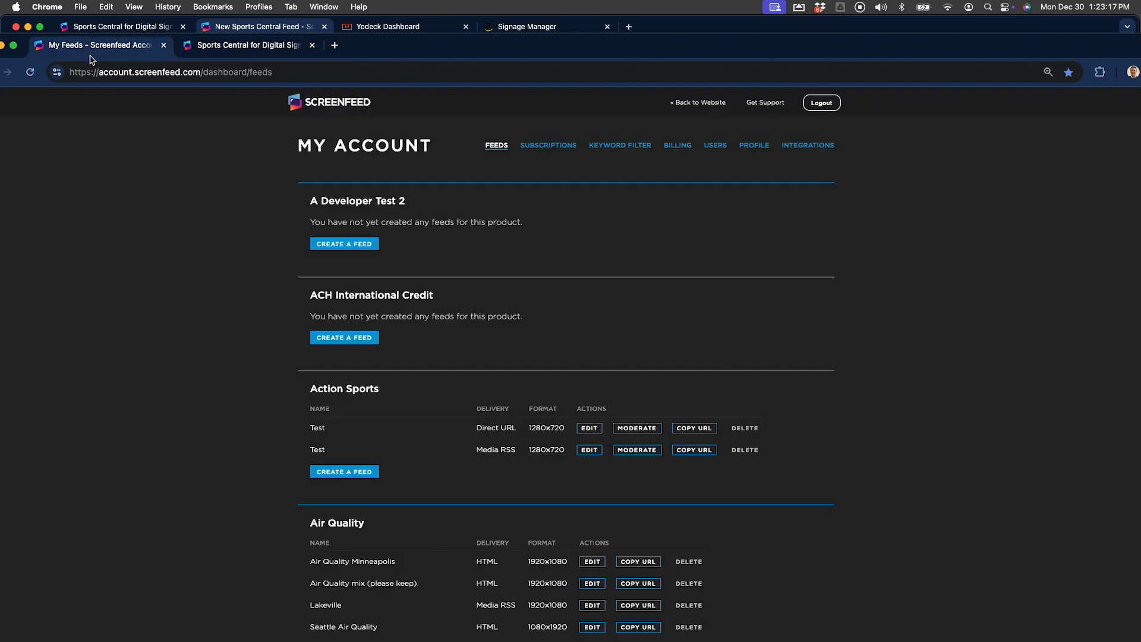
click(270, 72)
double_click(261, 72)
key(BackSpace)
key(BackSpace)
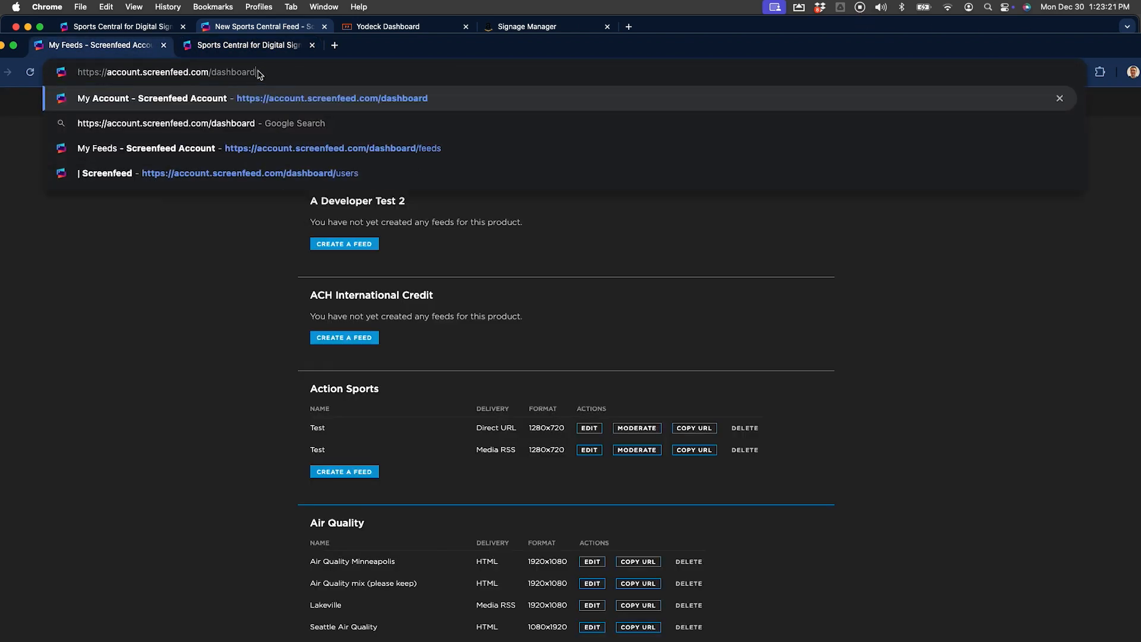
key(Return)
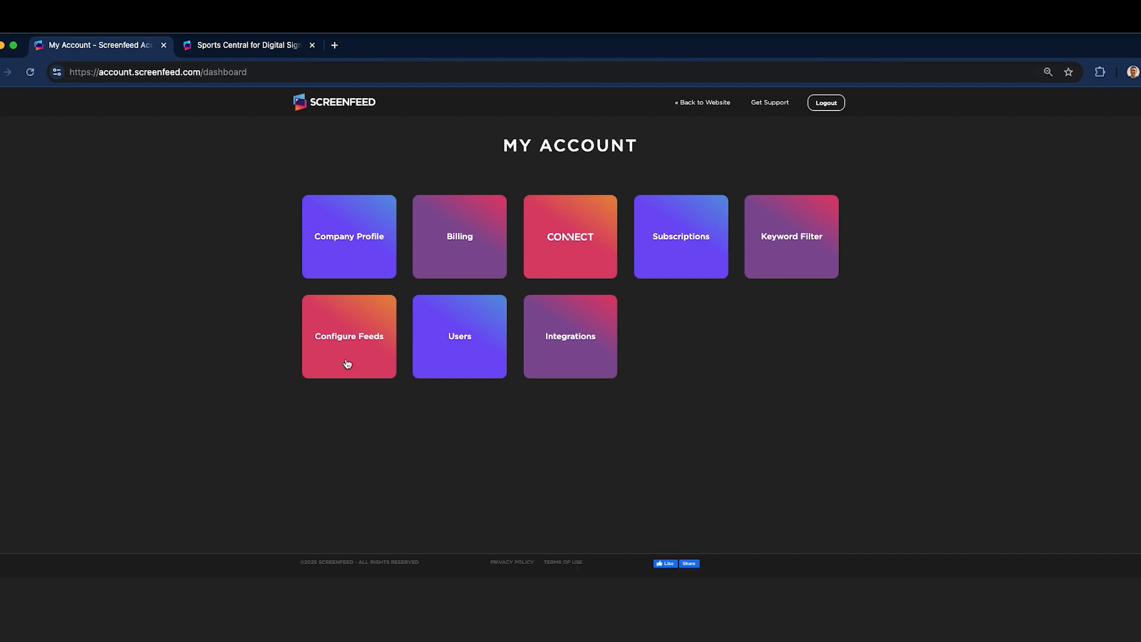
Go to feed configuration from the dashboard and start creating a new feed for the Sports Central product.
click(340, 337)
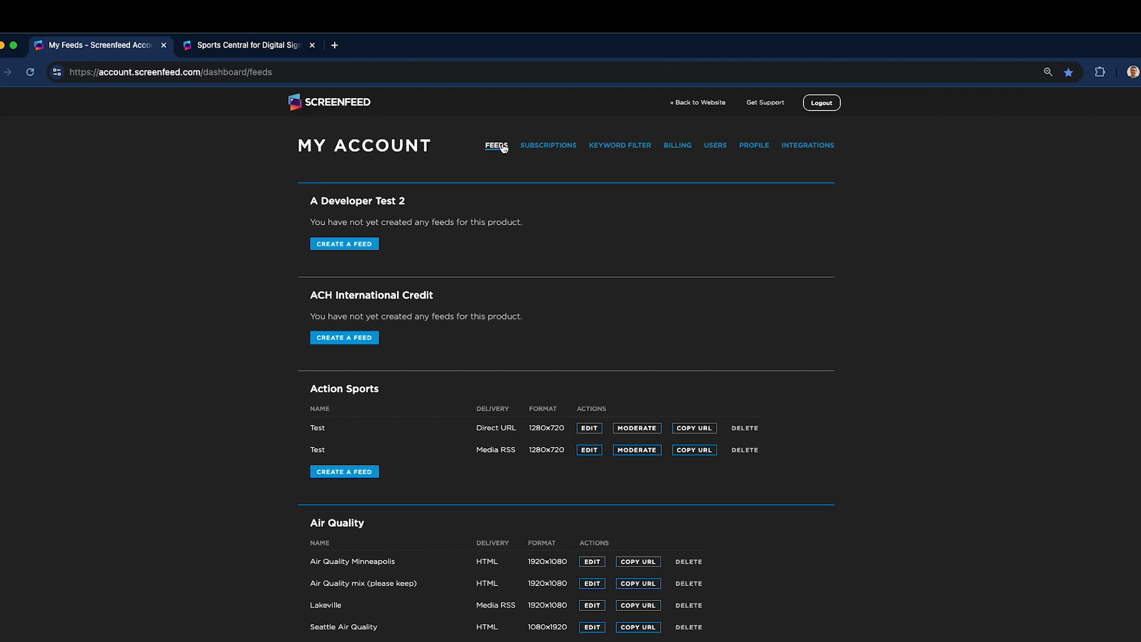
scroll(574, 339, down, 20)
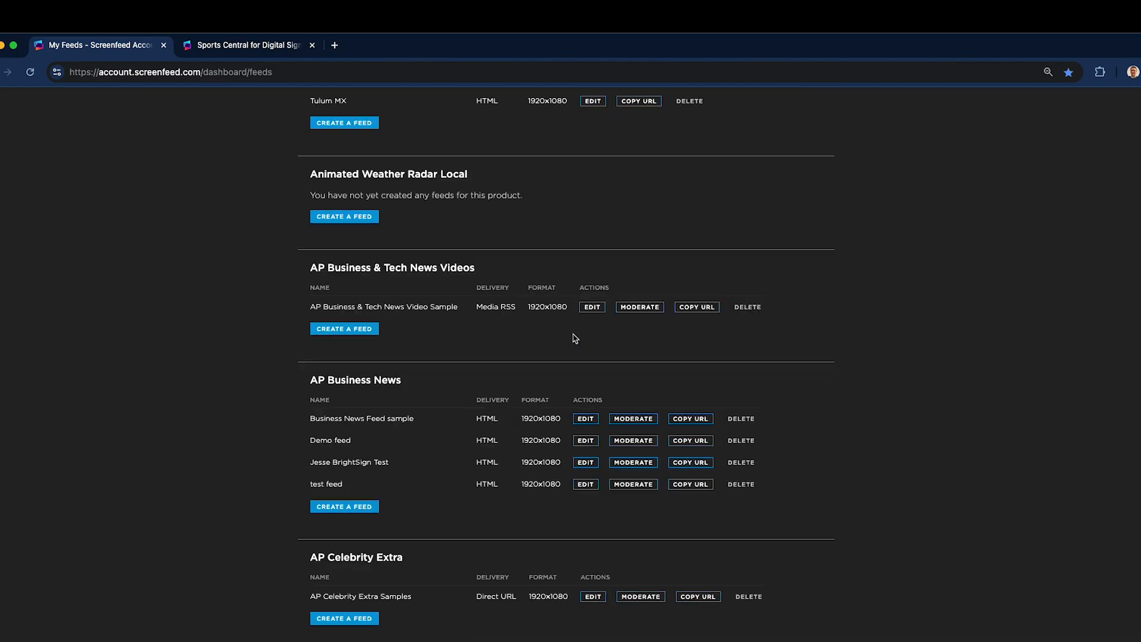
scroll(574, 339, down, 20)
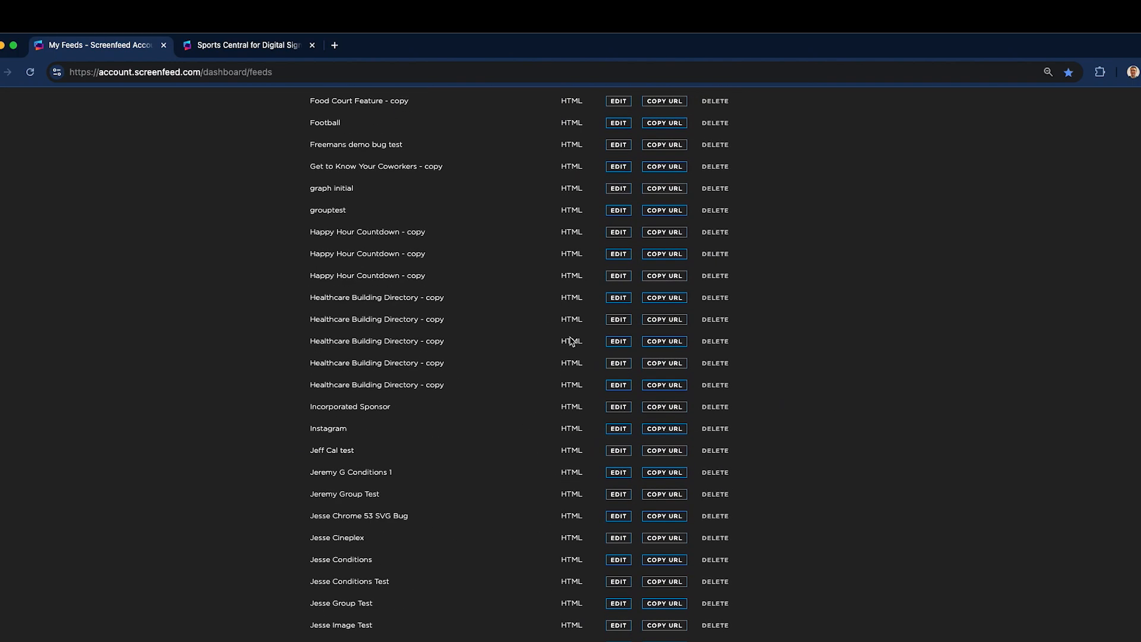
scroll(571, 341, down, 20)
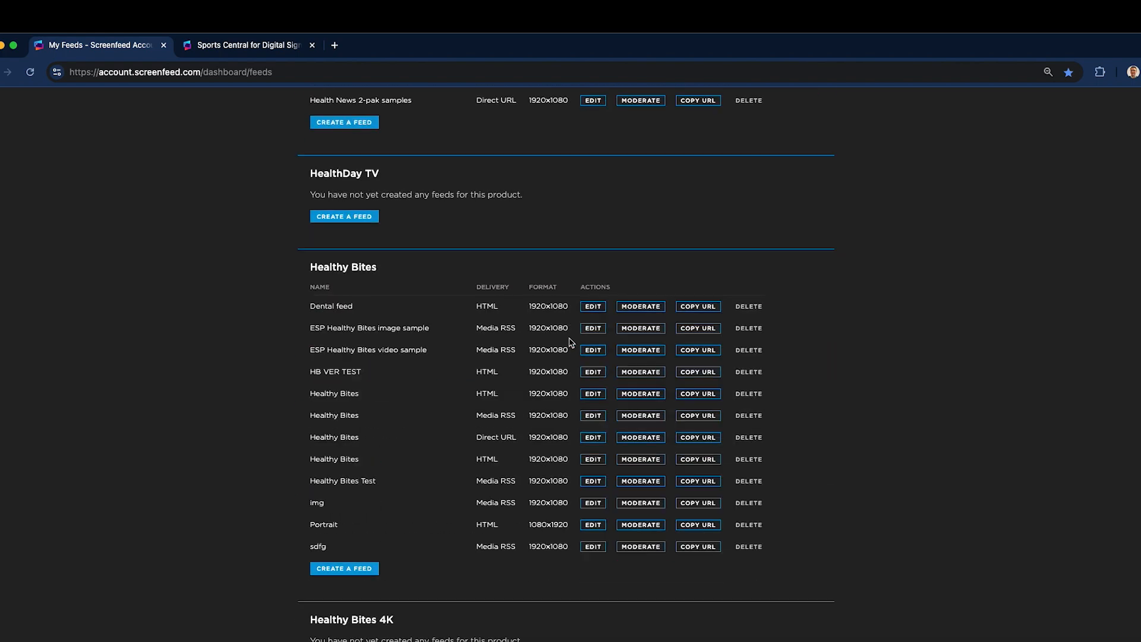
scroll(570, 343, down, 20)
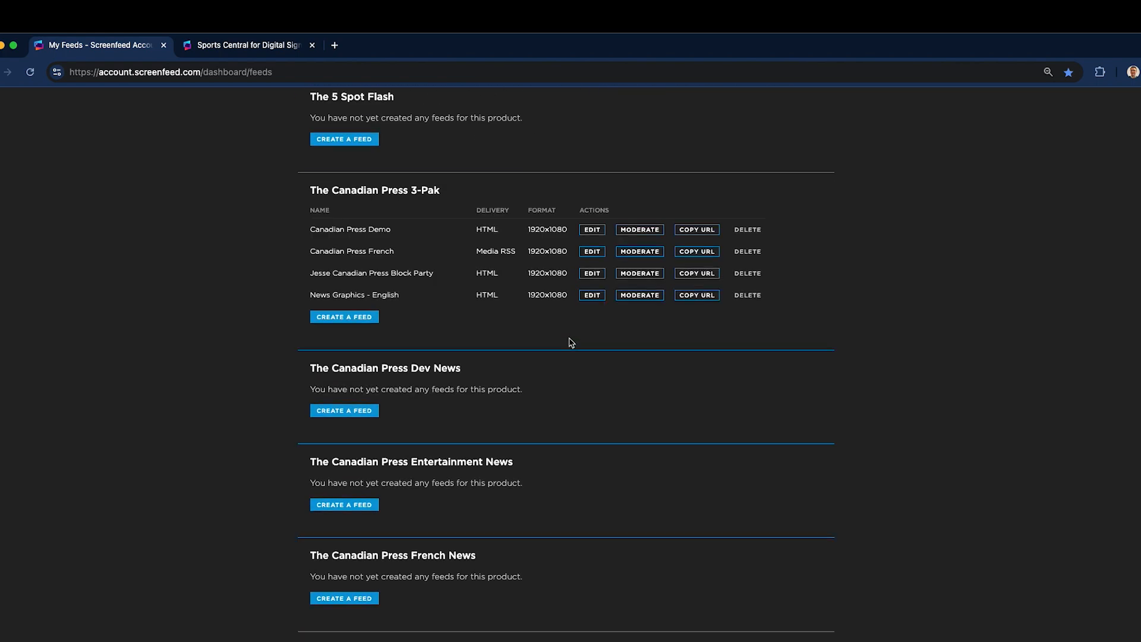
scroll(571, 343, up, 6)
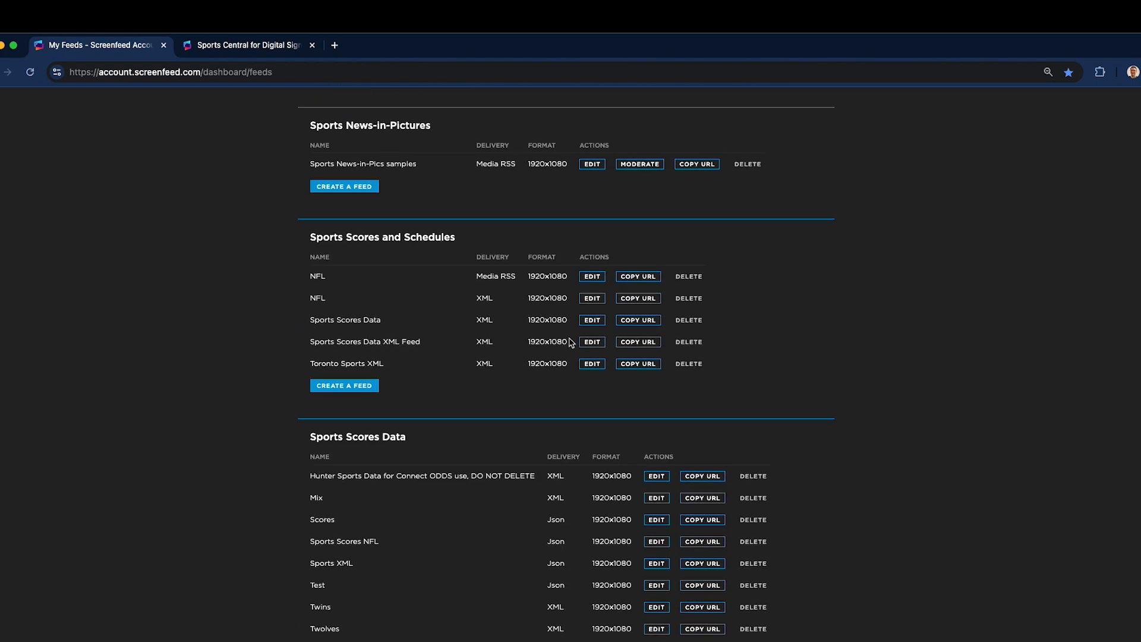
scroll(569, 342, up, 18)
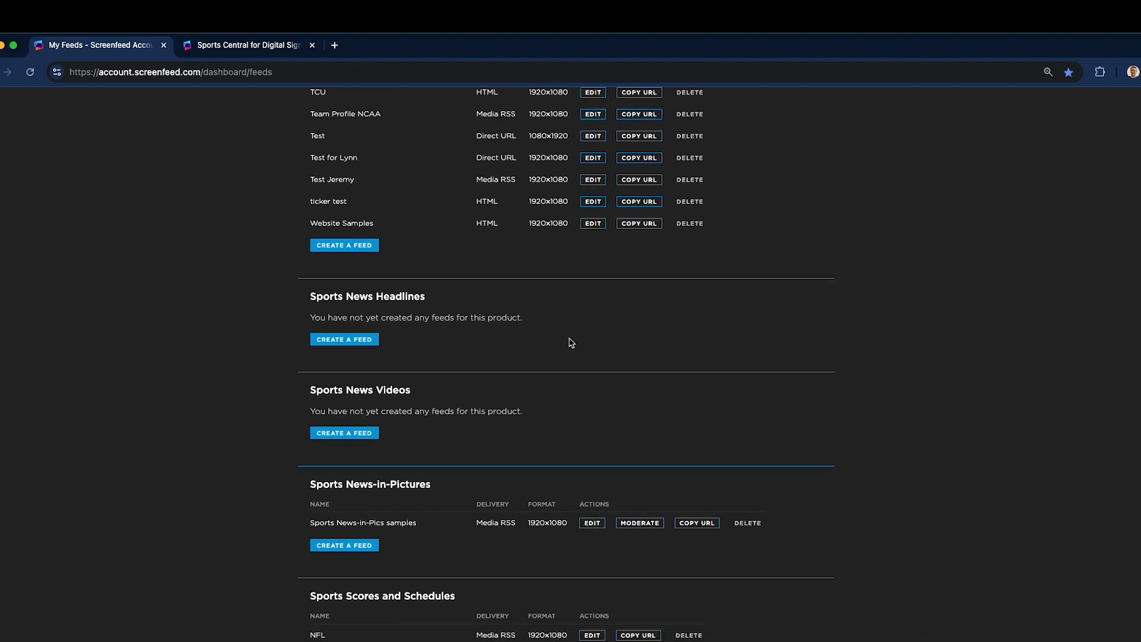
scroll(571, 343, up, 10)
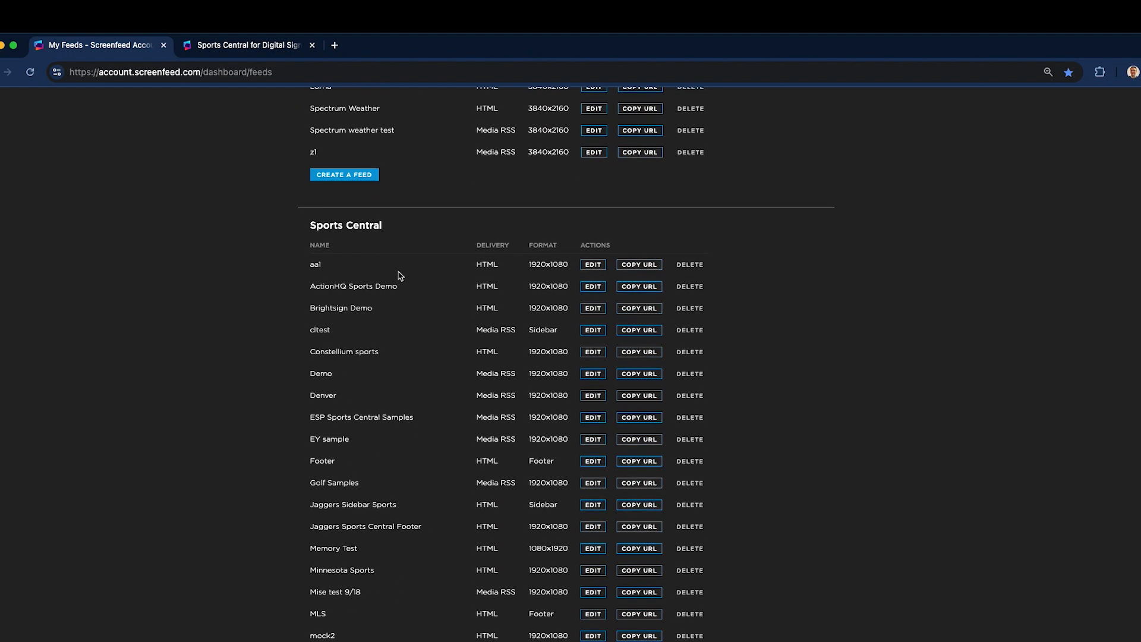
scroll(428, 324, down, 11)
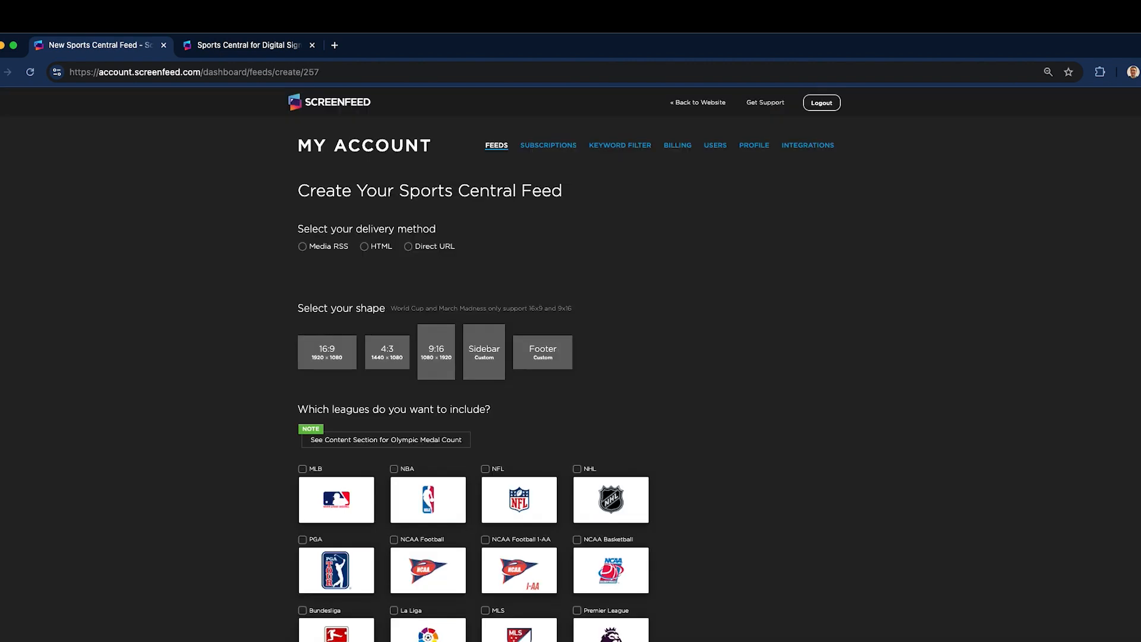
Choose HTML as the feed's delivery method and 16:9 as its shape.
click(394, 246)
click(365, 247)
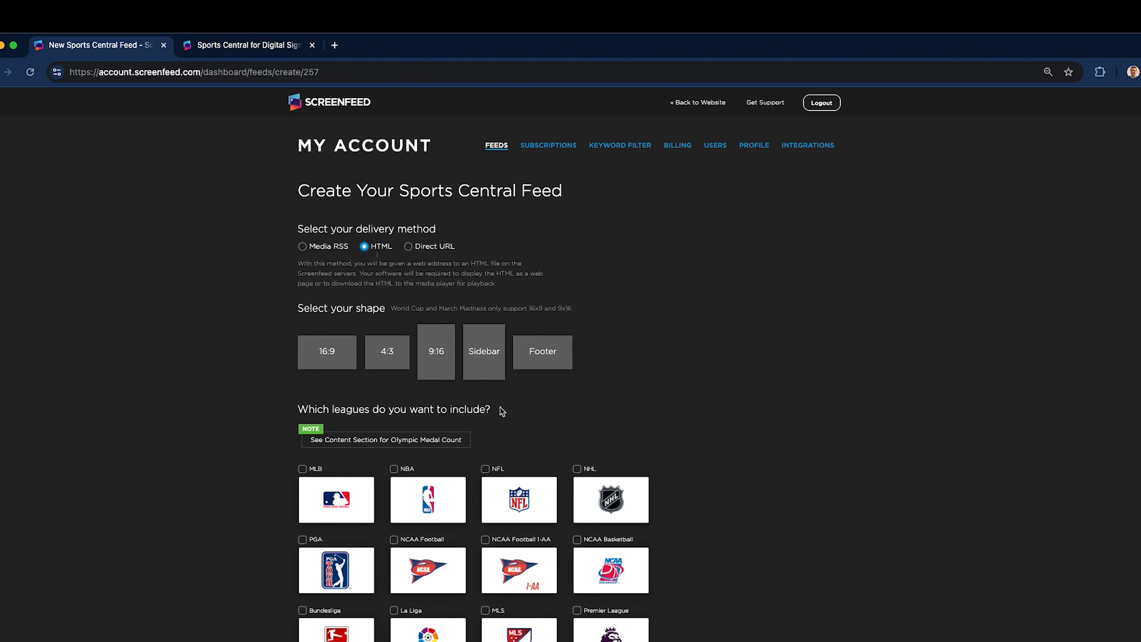
click(322, 352)
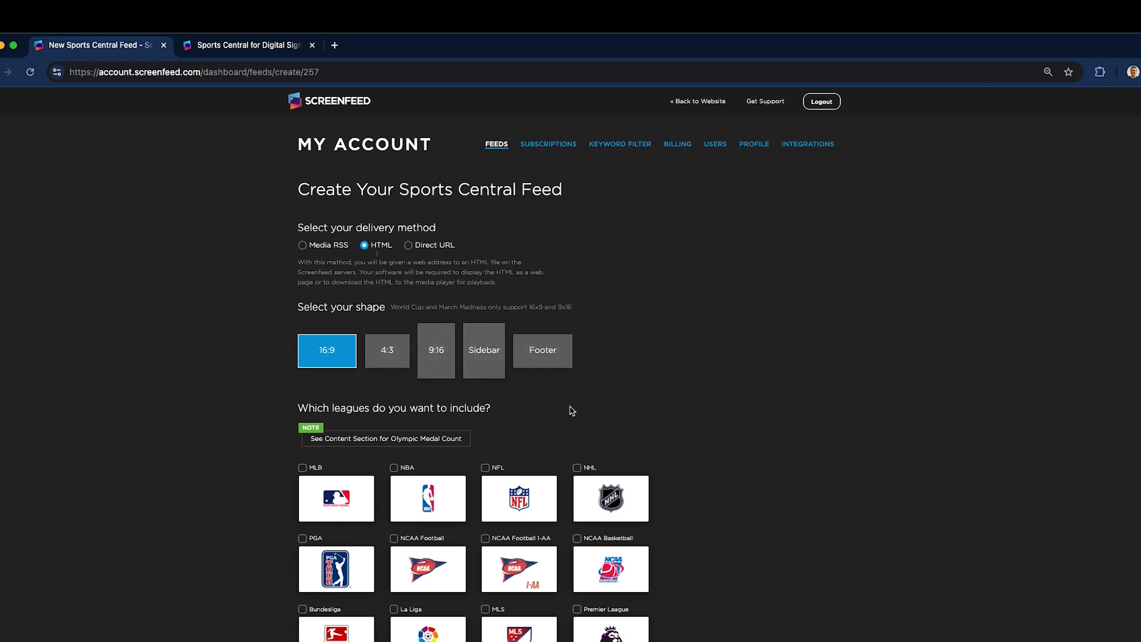
Include the MLB, NBA, NFL and NHL leagues in the Sports Central feed.
scroll(572, 411, down, 1)
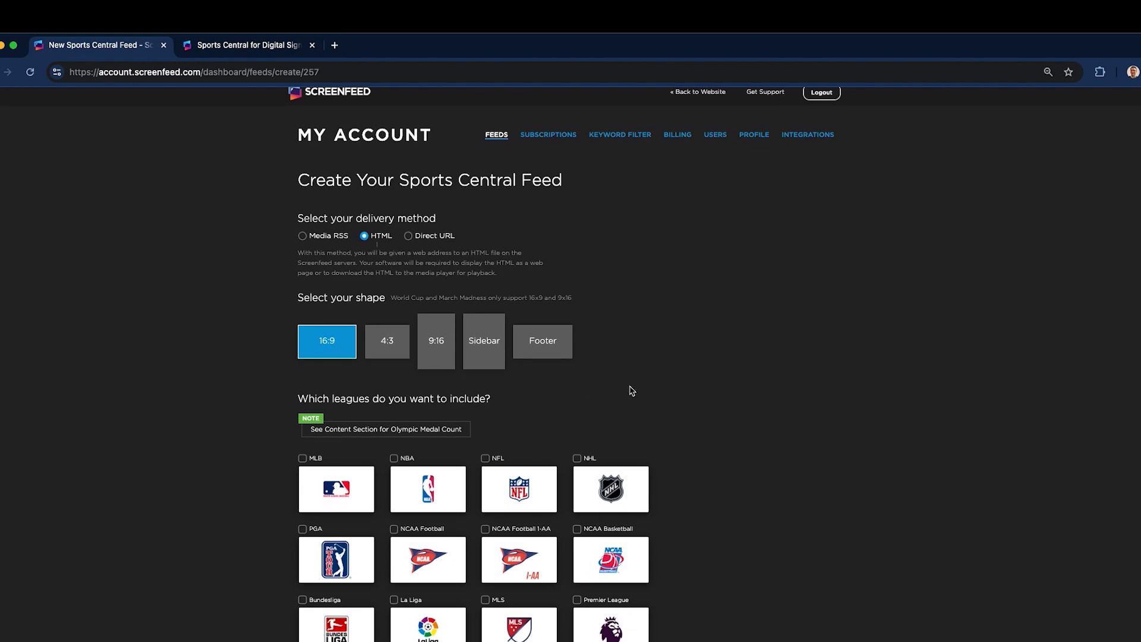
scroll(659, 359, down, 3)
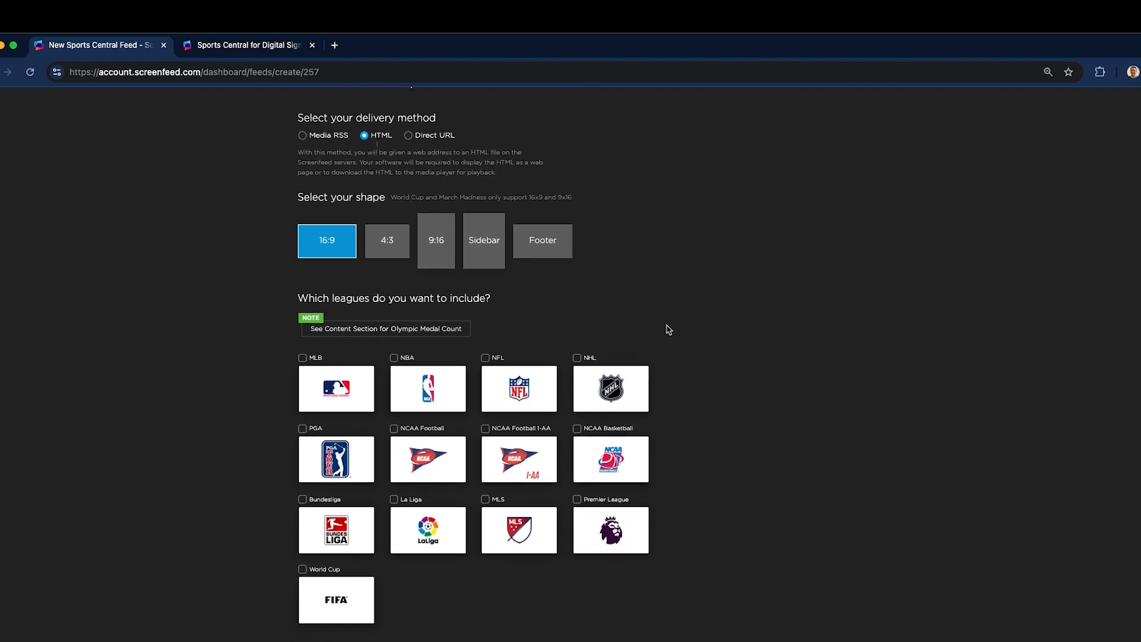
scroll(669, 329, down, 3)
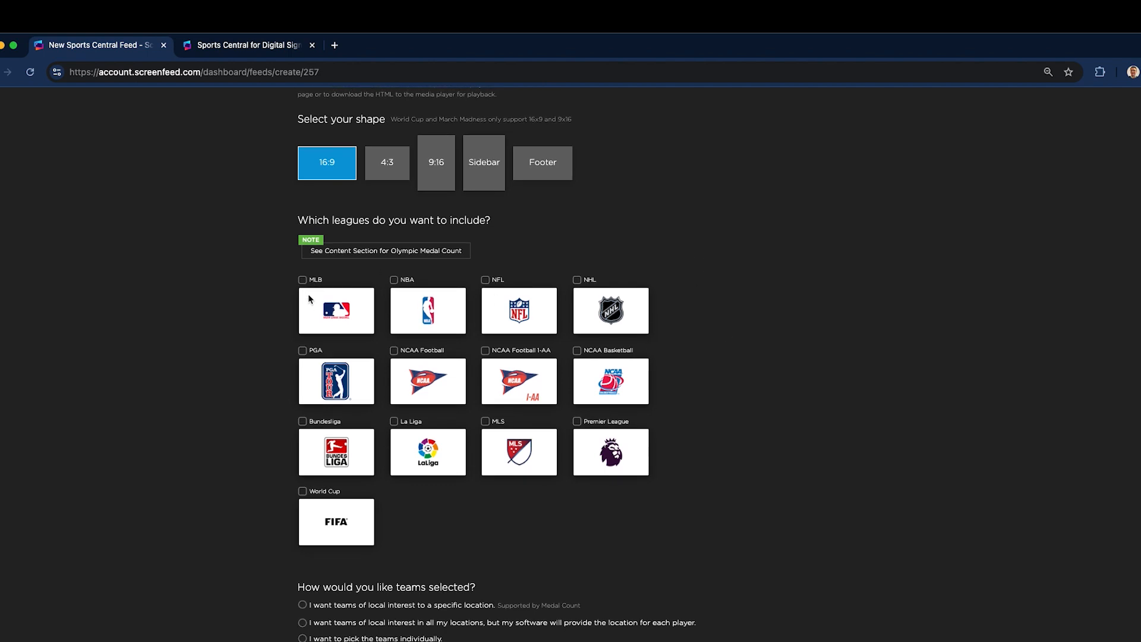
click(355, 305)
click(414, 306)
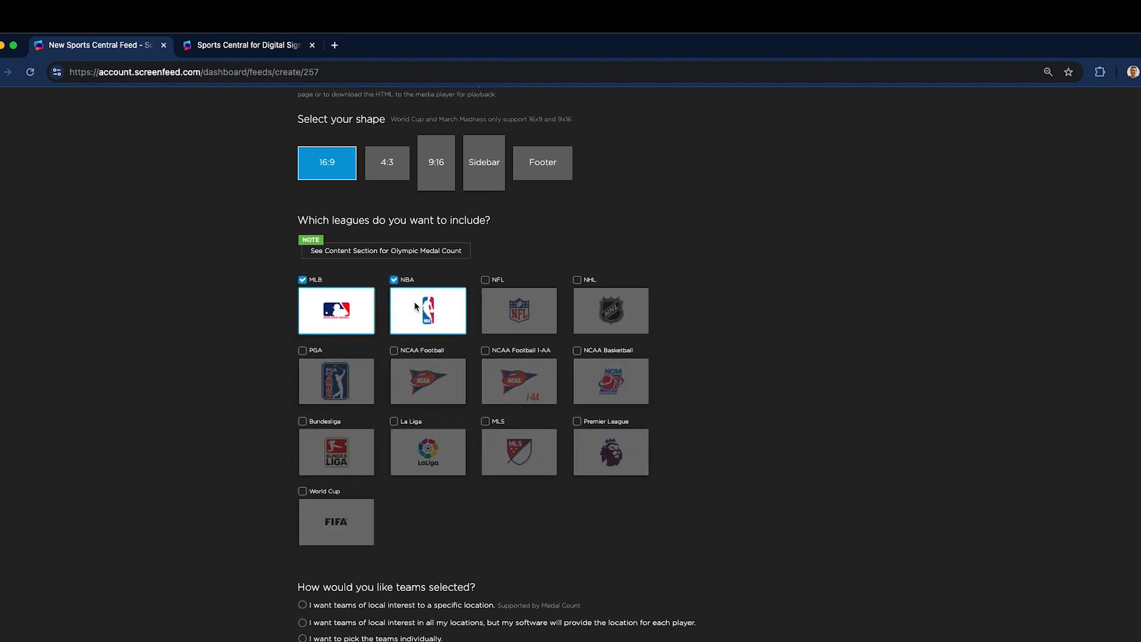
click(517, 313)
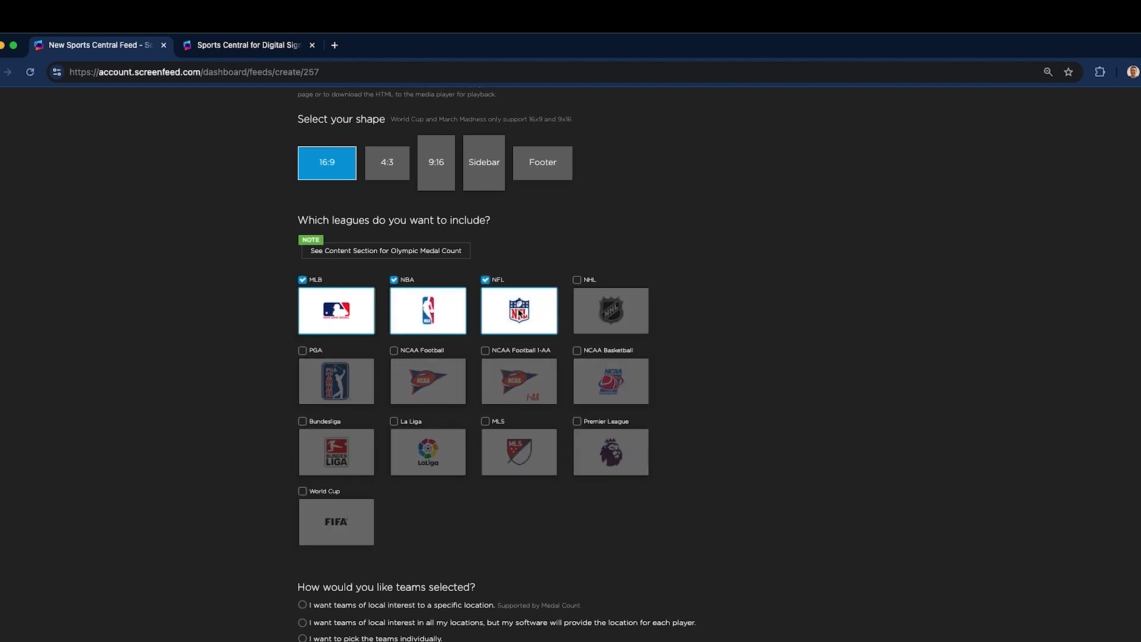
click(620, 313)
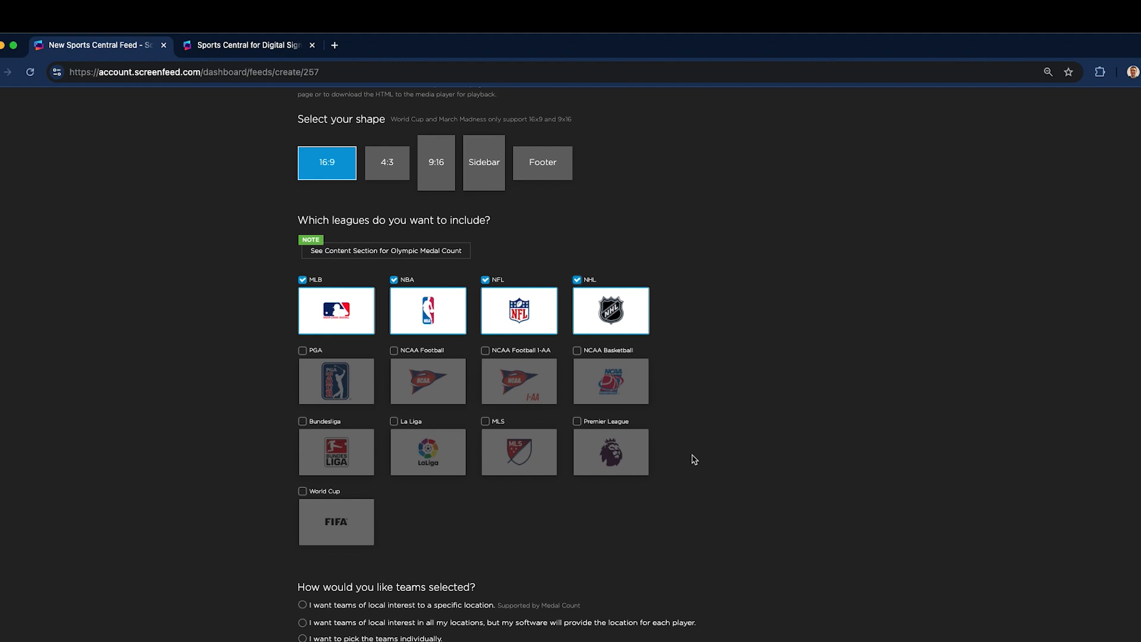
Have teams selected by local interest to a specific location and enter 55416 as that location.
scroll(692, 459, down, 5)
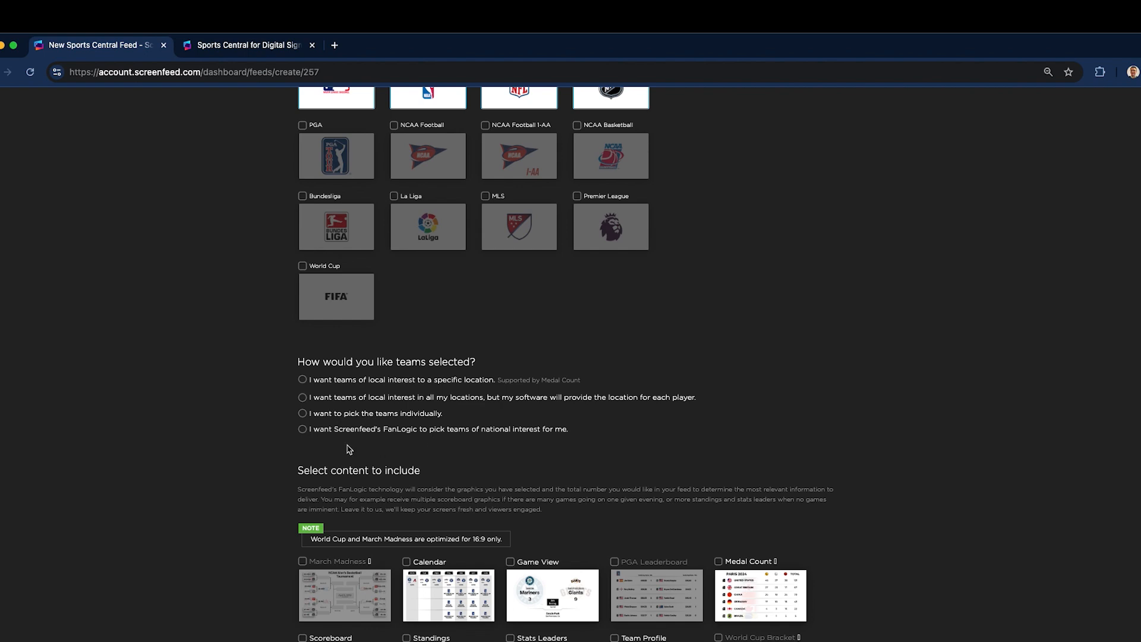
click(303, 380)
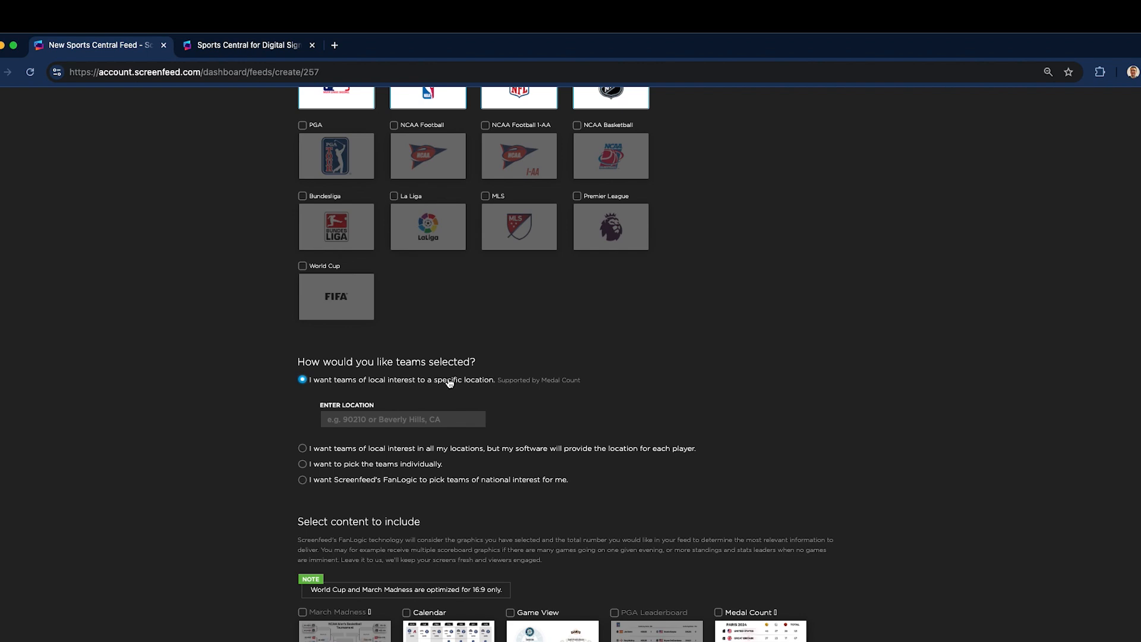
click(401, 420)
text(55416)
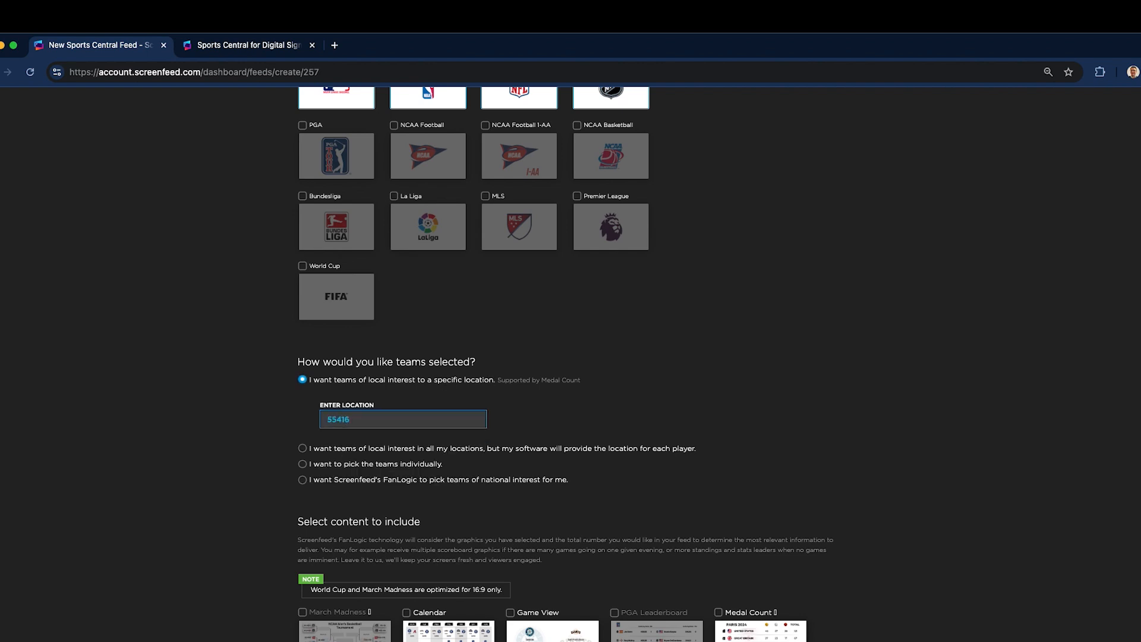
scroll(528, 424, down, 1)
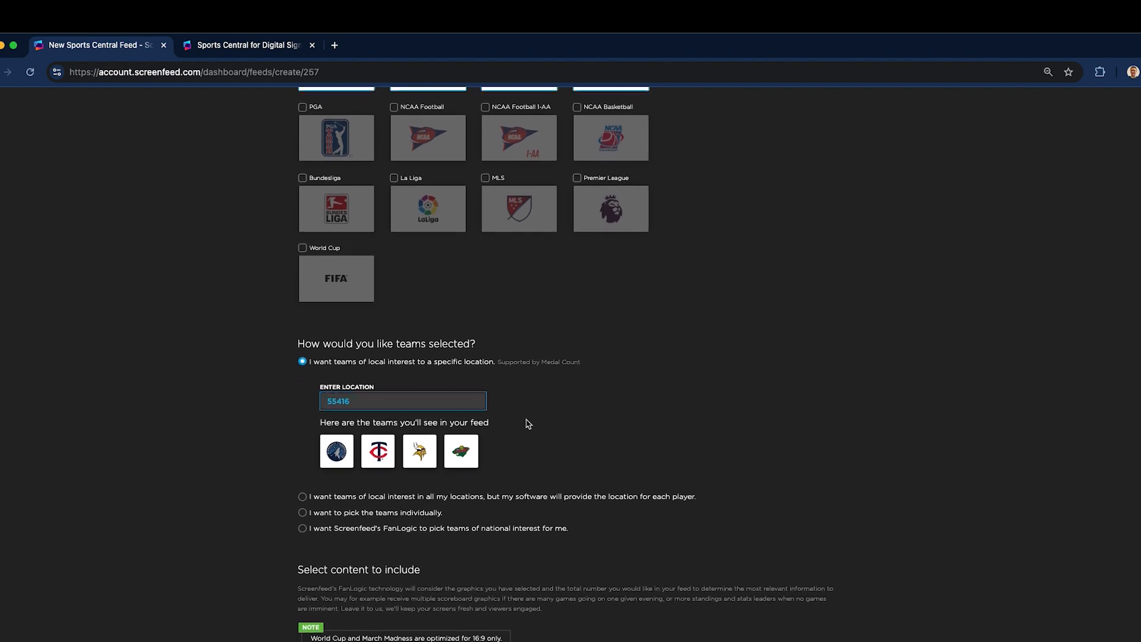
scroll(540, 407, down, 1)
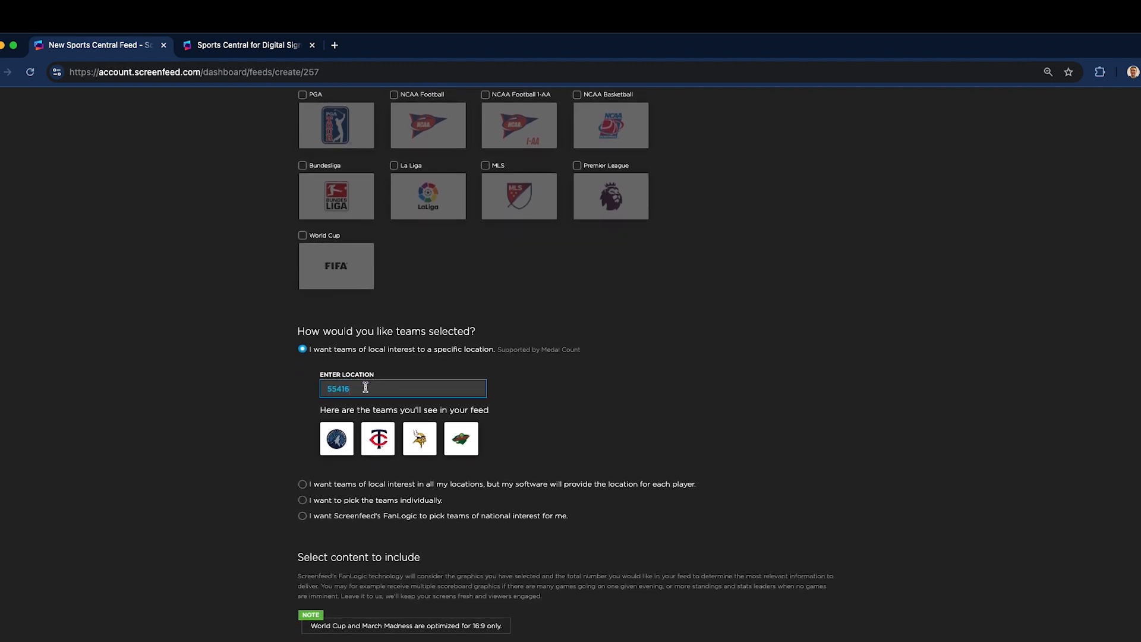
Change the team selection location to Houston, TX, US.
drag(369, 387, 291, 385)
text(Houstin,)
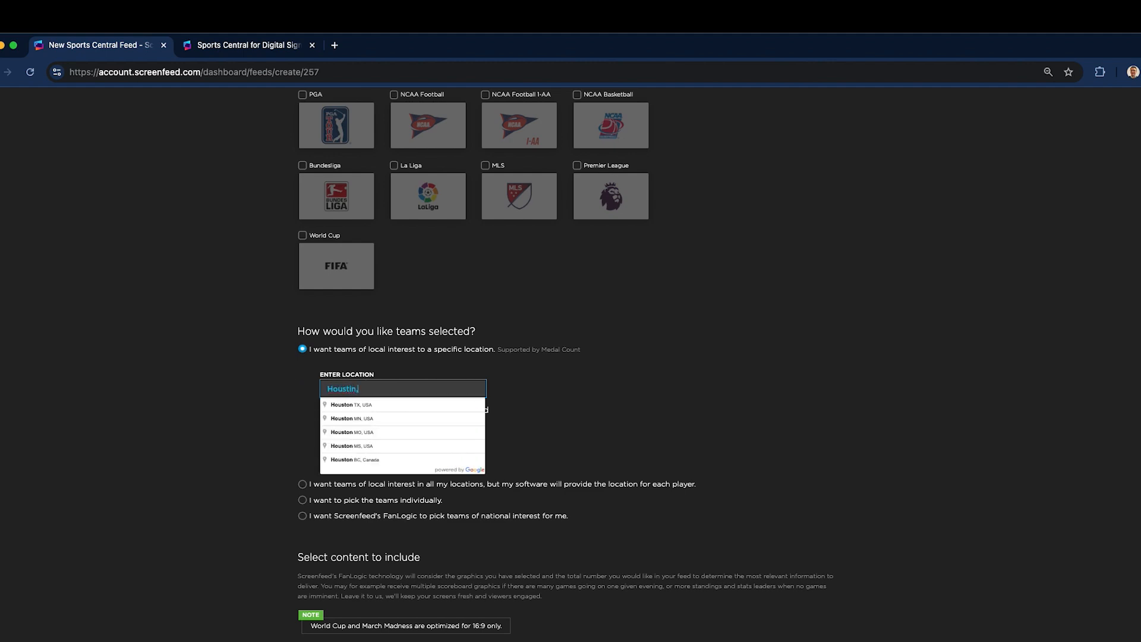
click(338, 405)
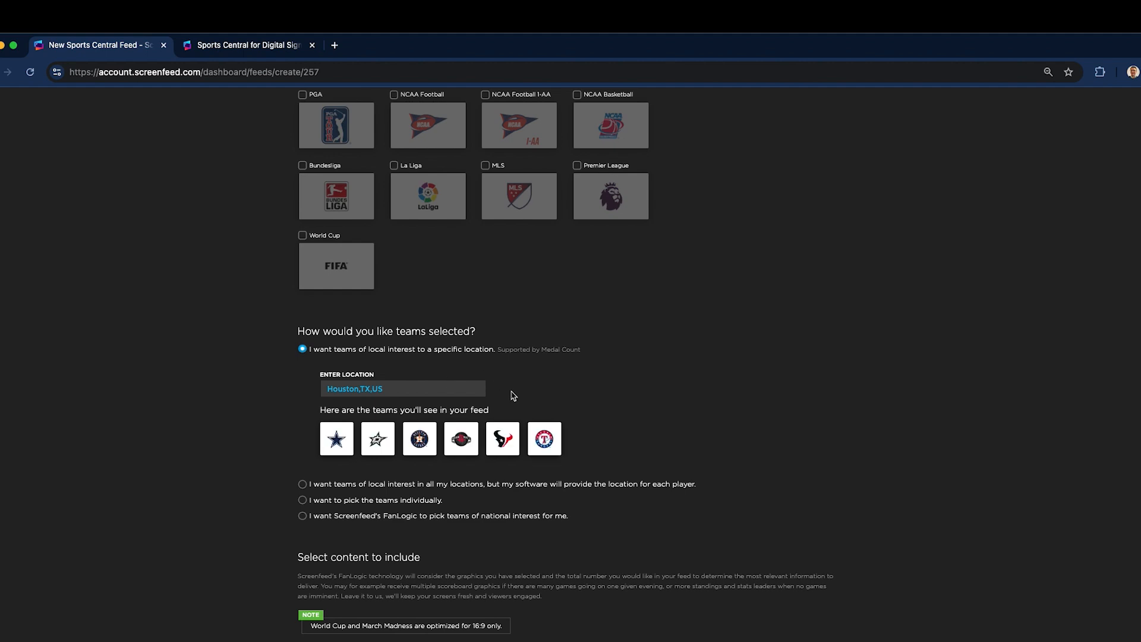
Set the team selection location to 55417.
click(398, 385)
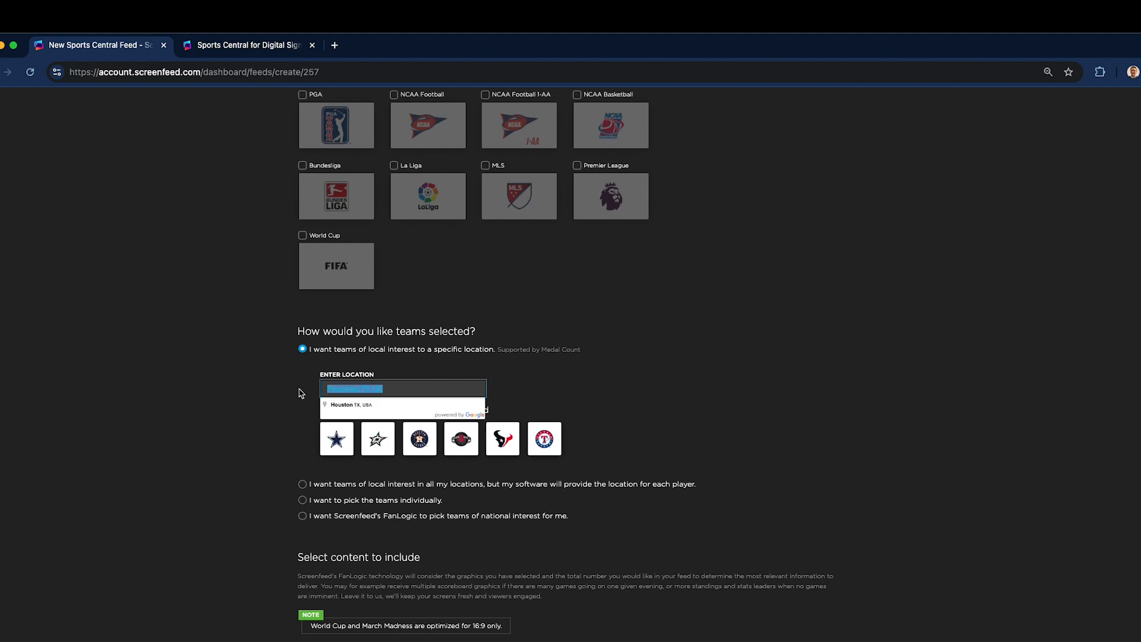
text(55417)
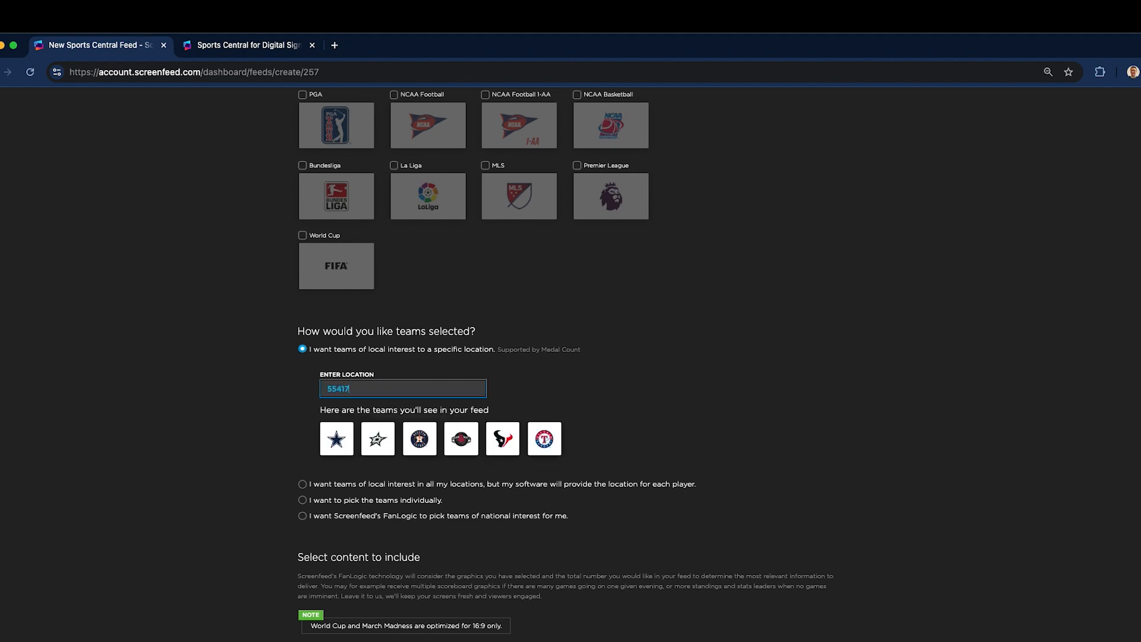
scroll(614, 396, down, 3)
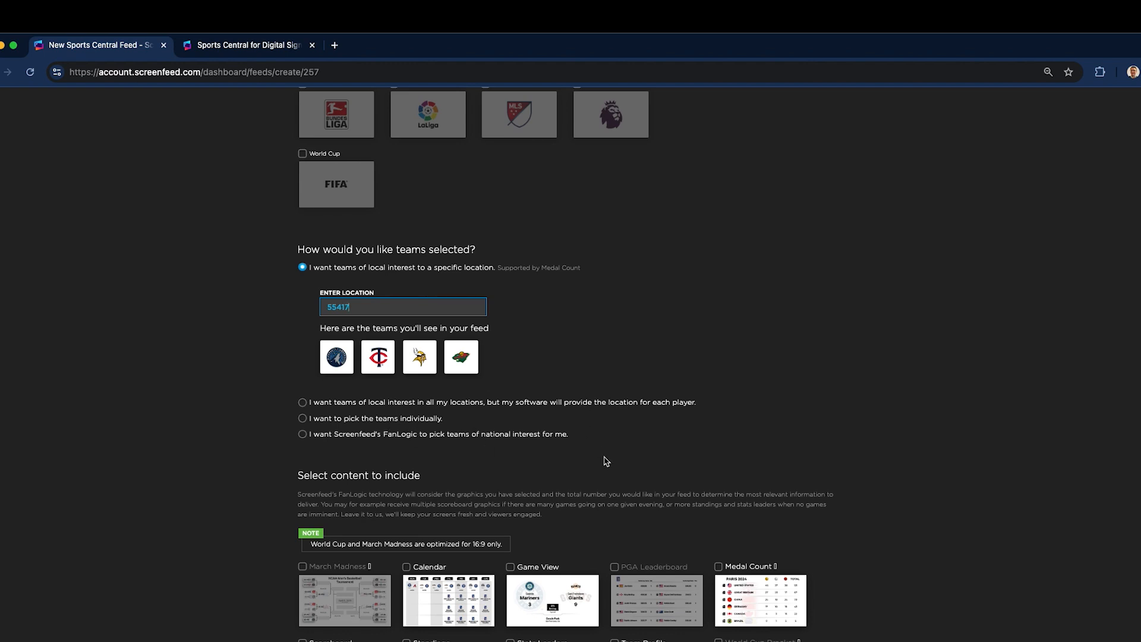
Include the Game View, Scoreboard, Standings and Team Profile graphics as content in the feed.
scroll(606, 418, down, 5)
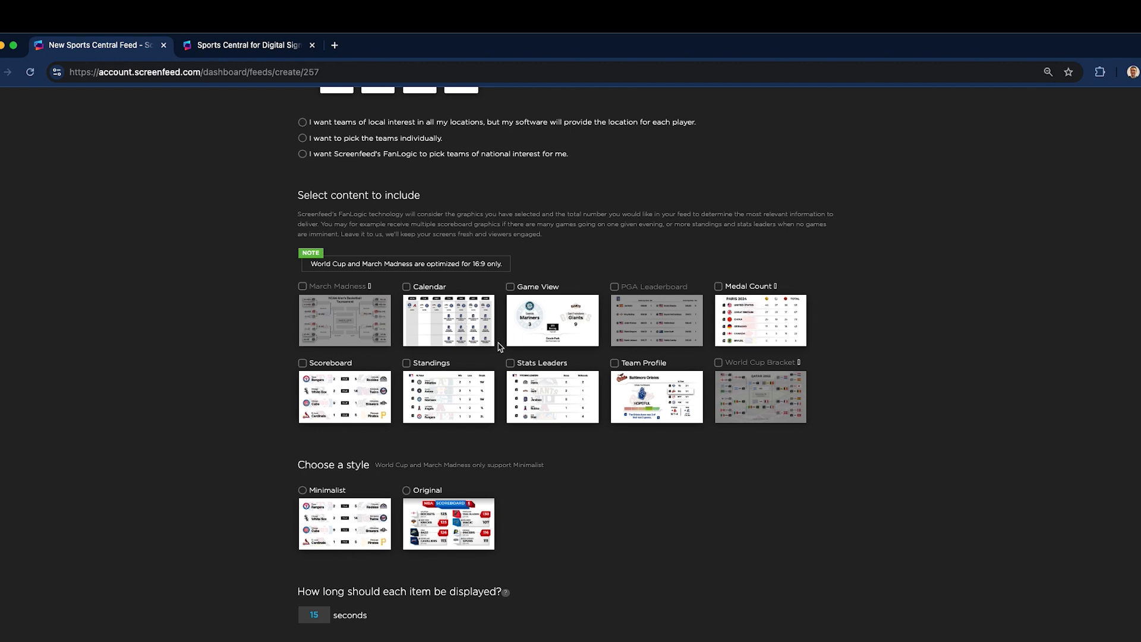
click(537, 328)
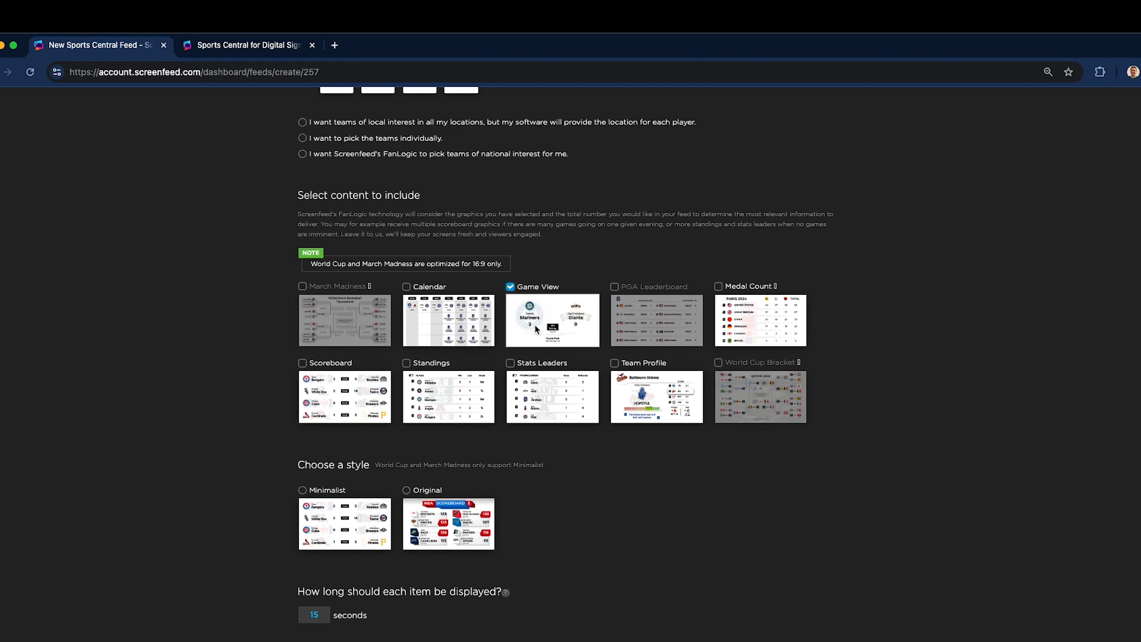
click(345, 406)
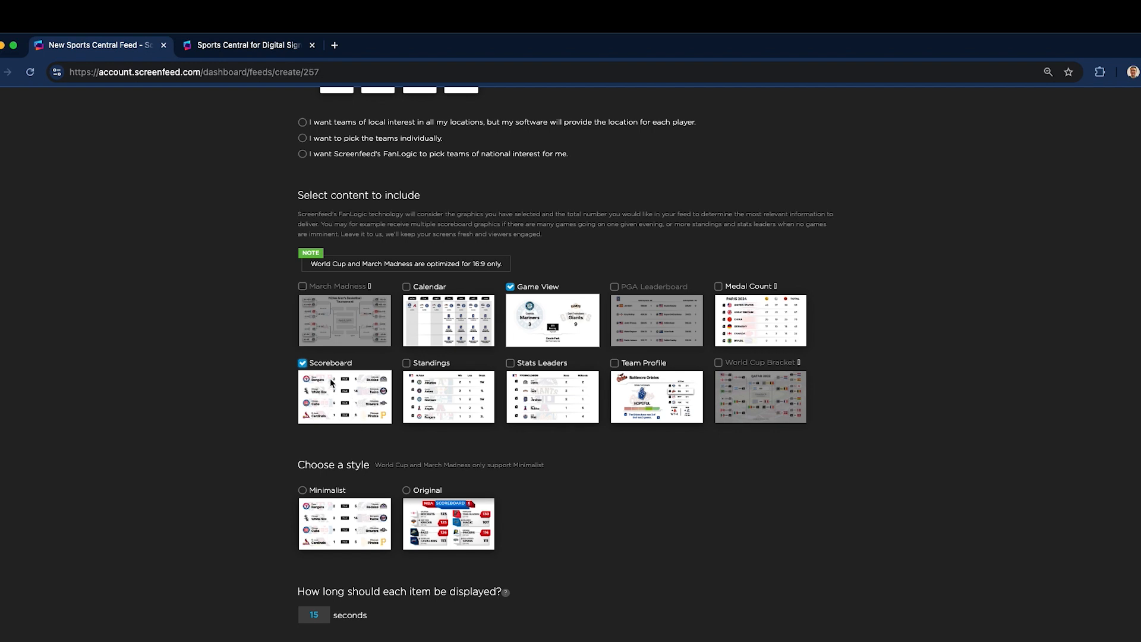
click(454, 392)
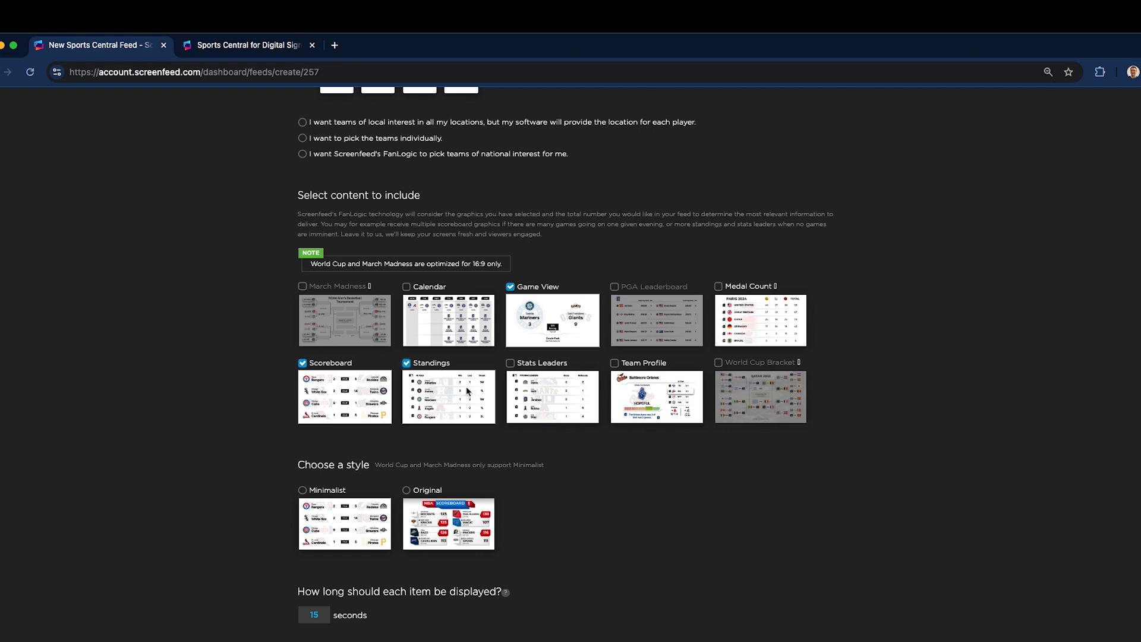
click(661, 391)
Choose the Minimalist style for the feed and open its customization settings.
scroll(648, 489, down, 4)
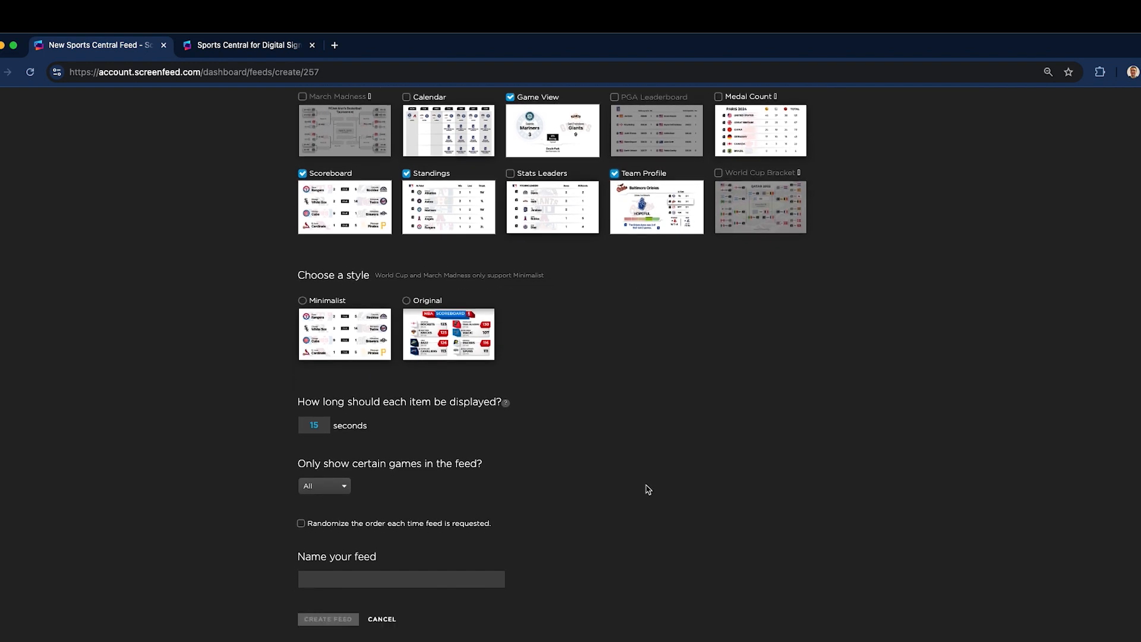
click(303, 300)
click(336, 379)
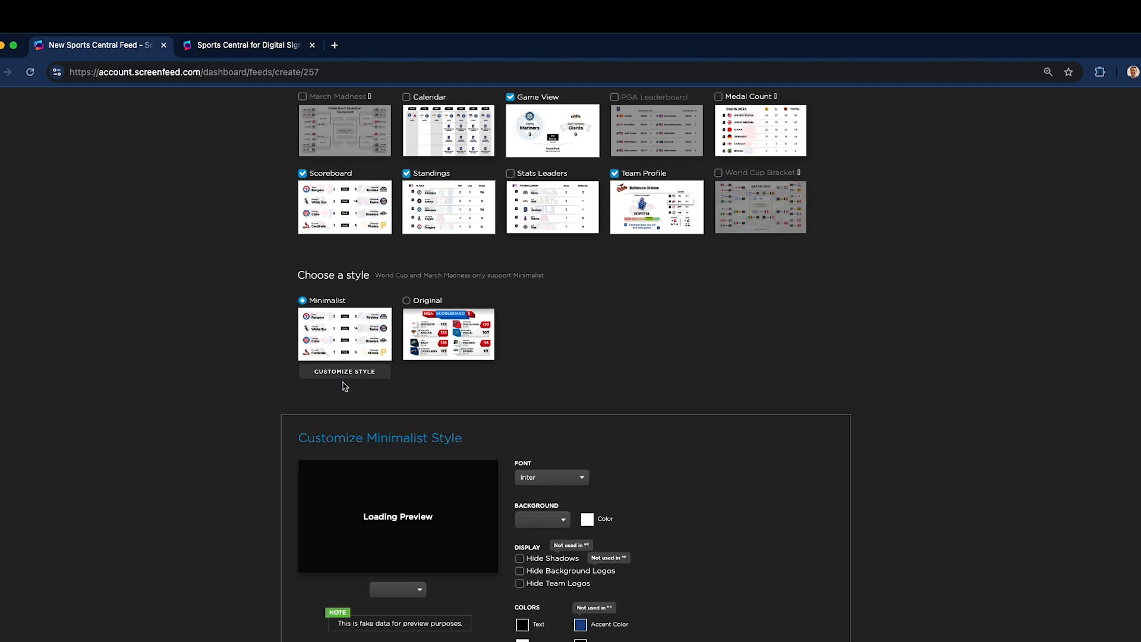
Try a Transparent background for the Minimalist style, and set the background to Solid.
scroll(672, 366, down, 1)
scroll(670, 364, down, 6)
scroll(671, 364, up, 1)
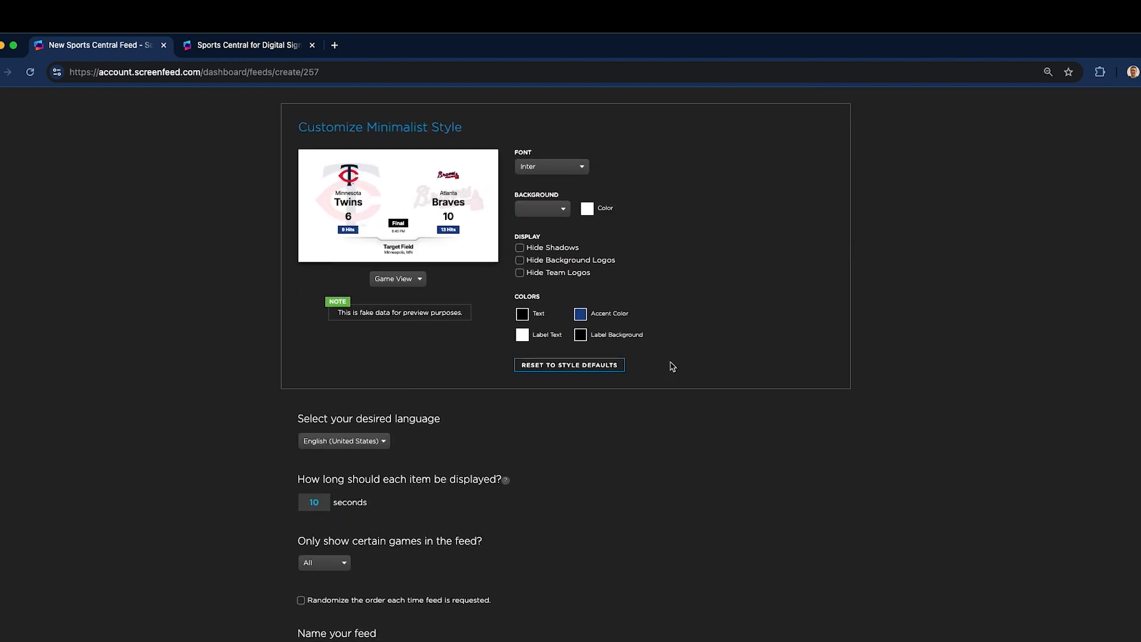
scroll(678, 251, up, 2)
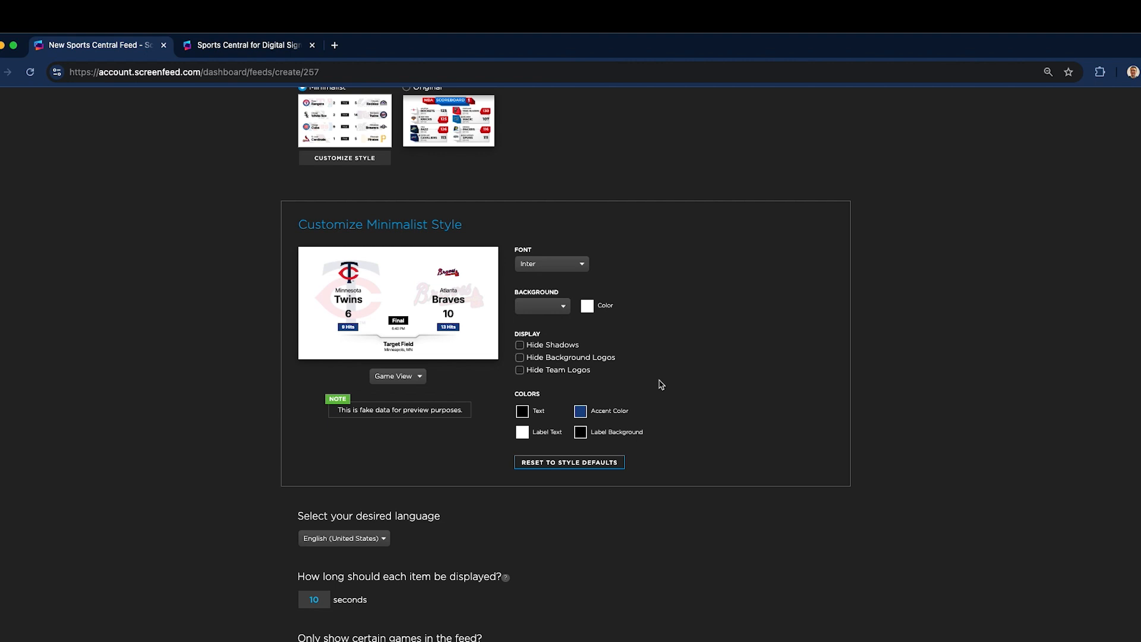
click(562, 307)
click(562, 318)
click(565, 306)
click(560, 292)
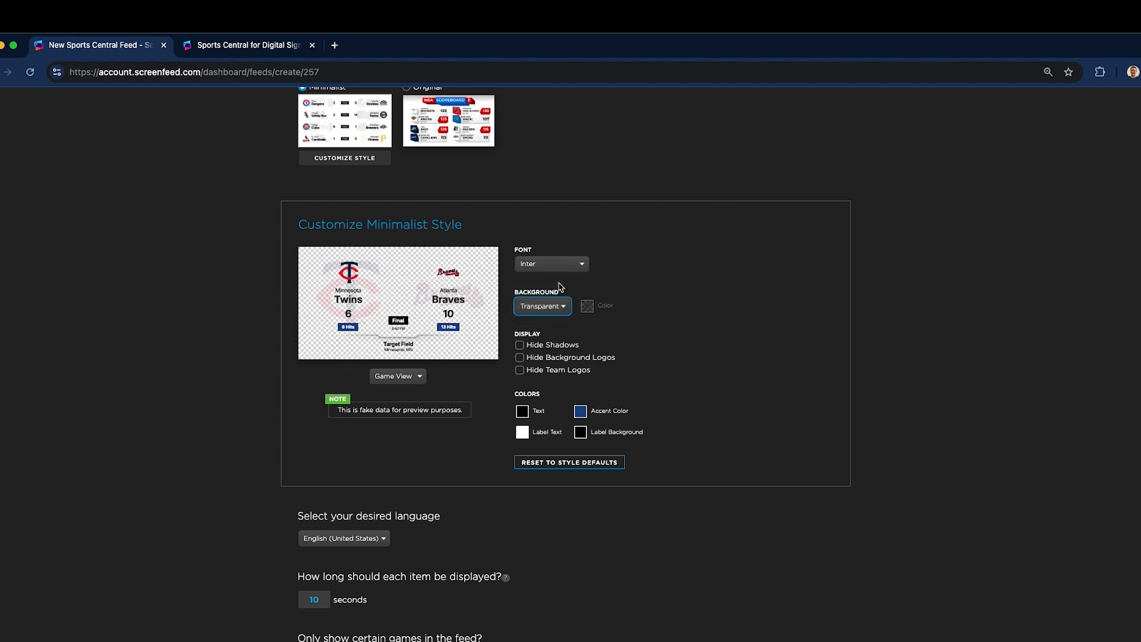
Examine the Minimalist style's font choices and its display options for hiding shadows, background logos and team logos.
click(568, 266)
click(573, 331)
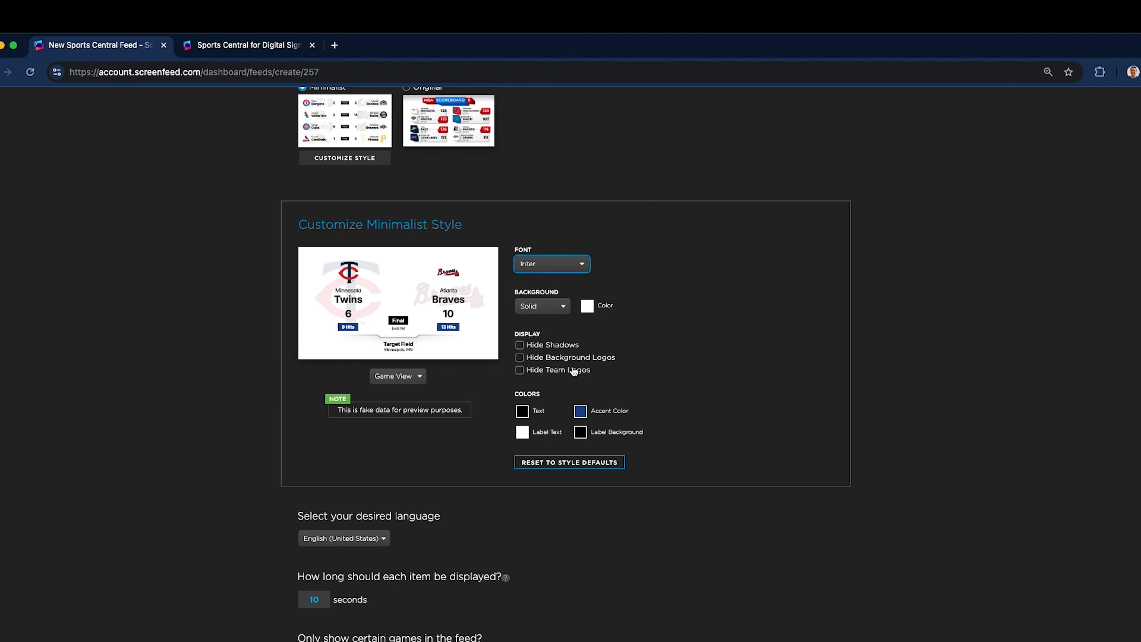
double_click(562, 346)
double_click(560, 357)
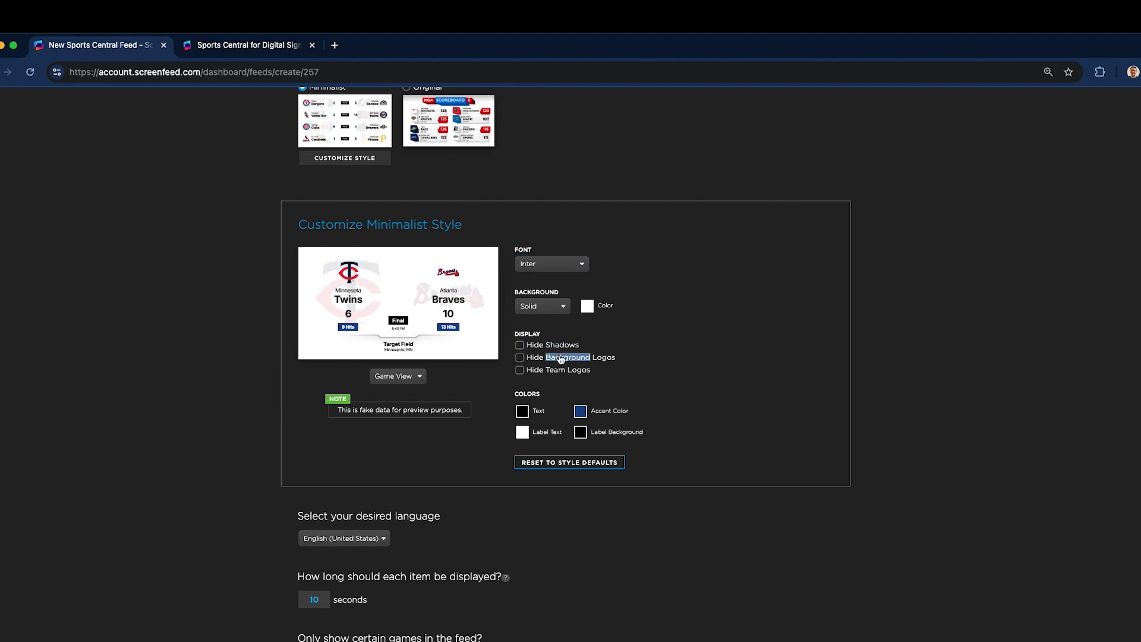
double_click(556, 370)
Preview the Standings and Team Profile graphics in the Minimalist style.
scroll(679, 368, down, 1)
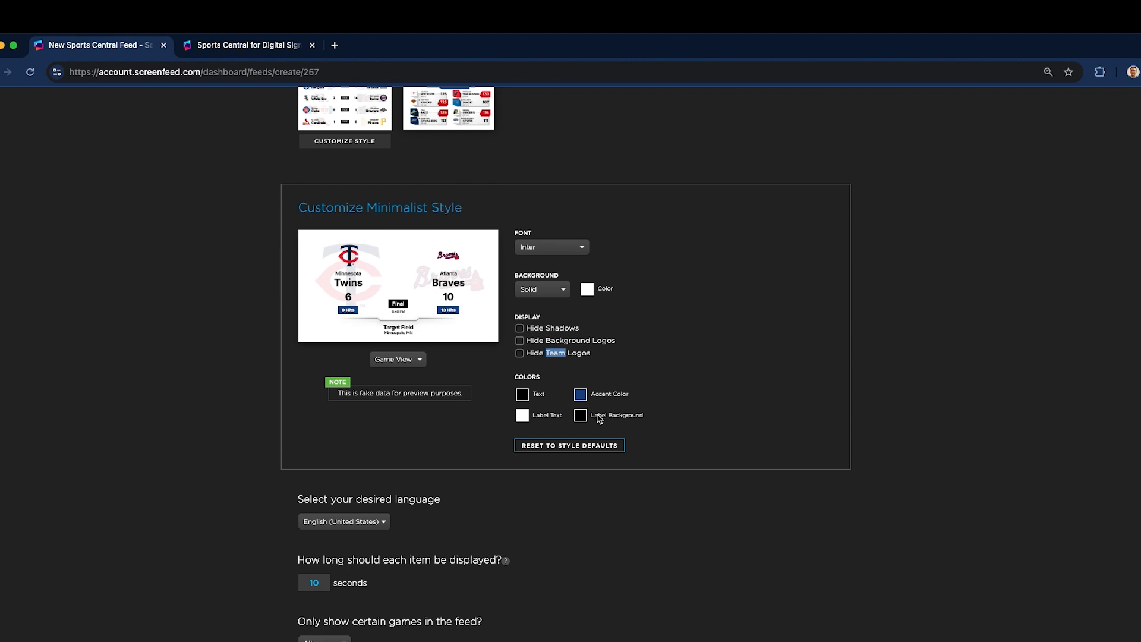
click(413, 359)
click(404, 374)
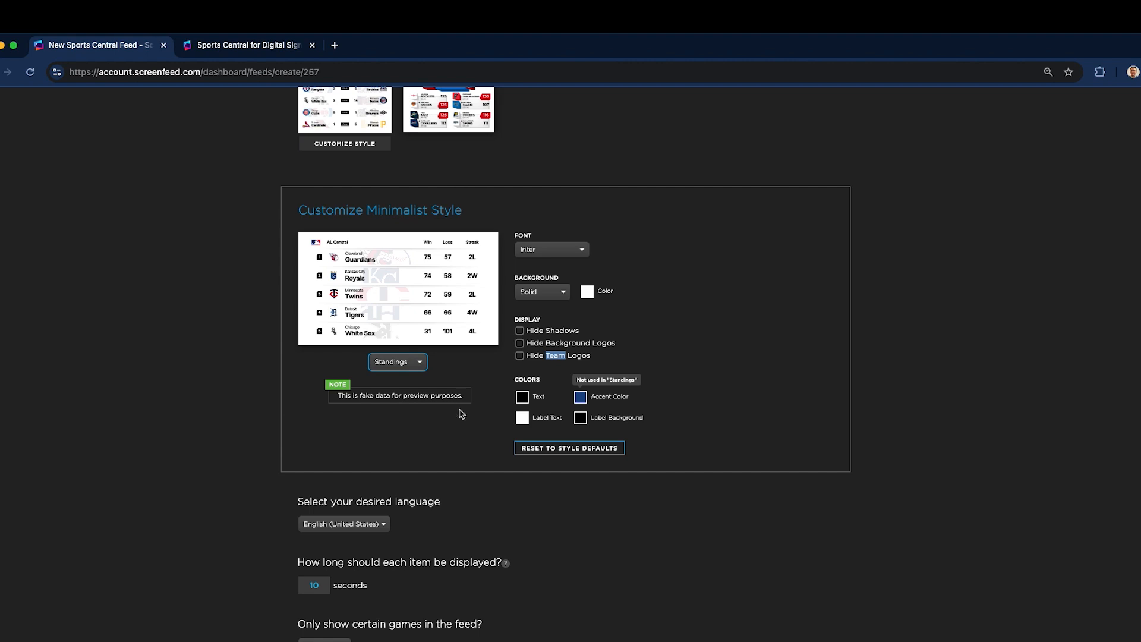
click(414, 365)
click(395, 322)
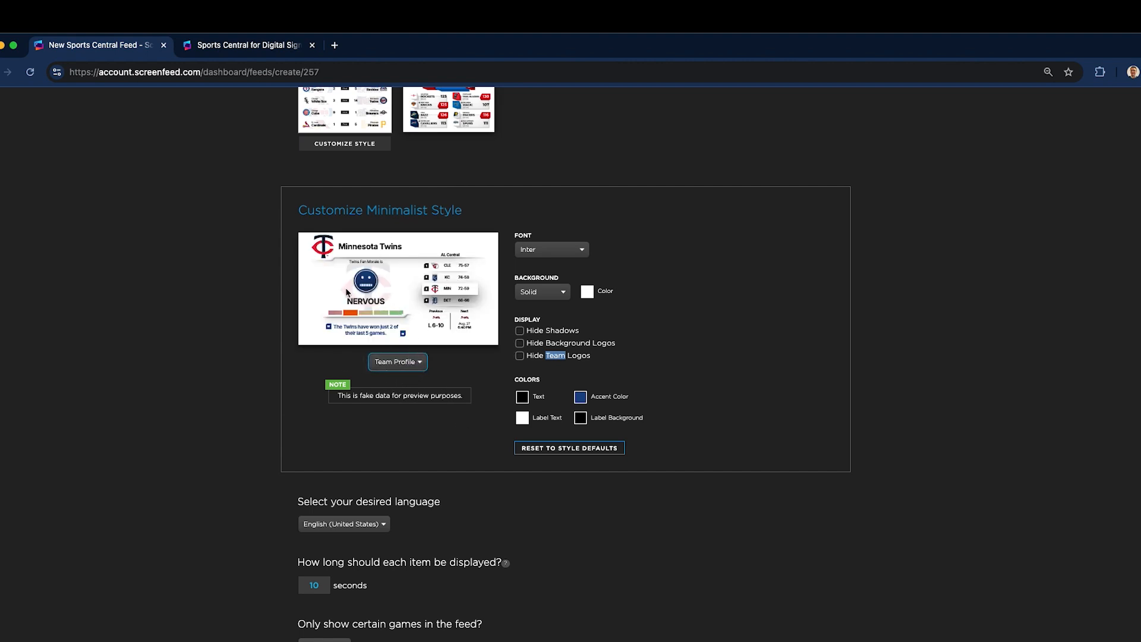
Examine the available feed languages and the display duration setting for each item.
scroll(482, 450, down, 3)
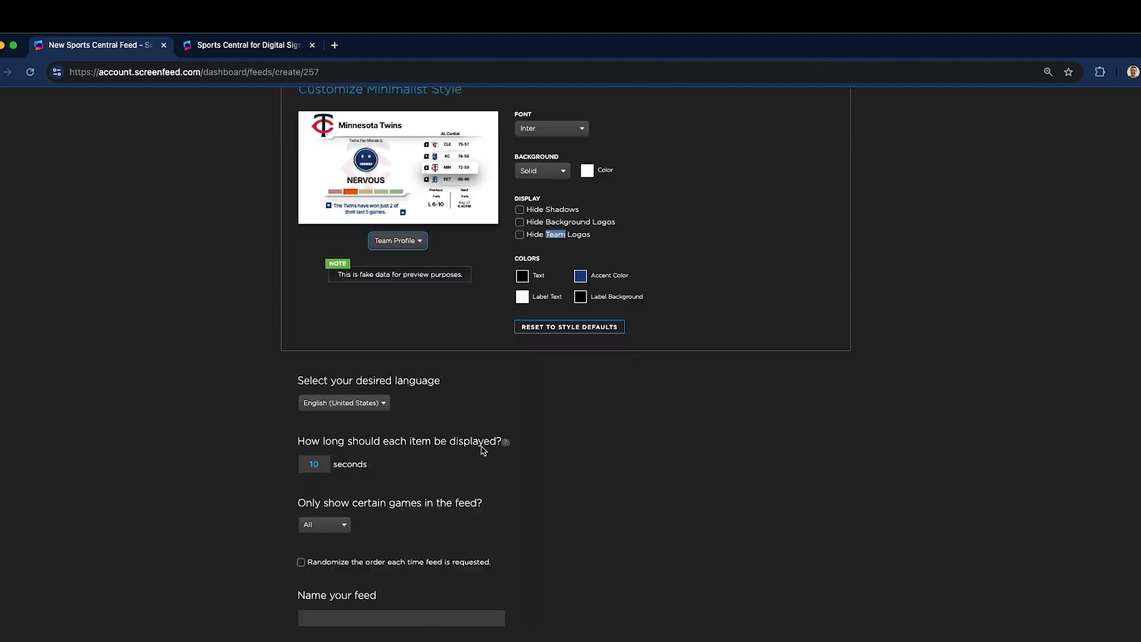
click(383, 345)
click(461, 357)
click(383, 346)
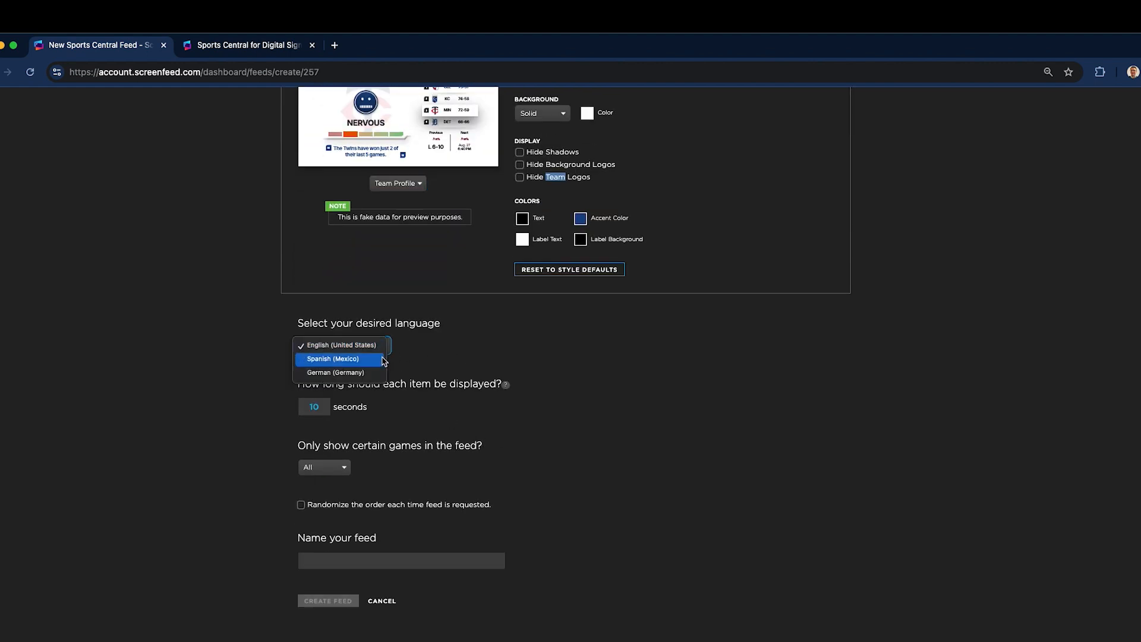
click(460, 340)
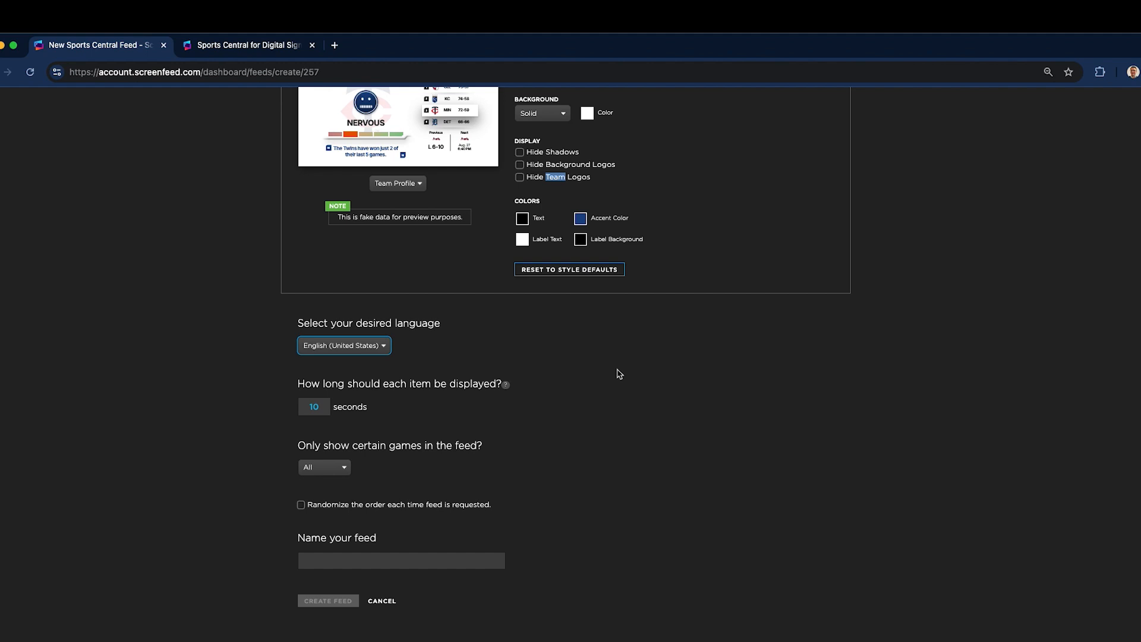
double_click(302, 406)
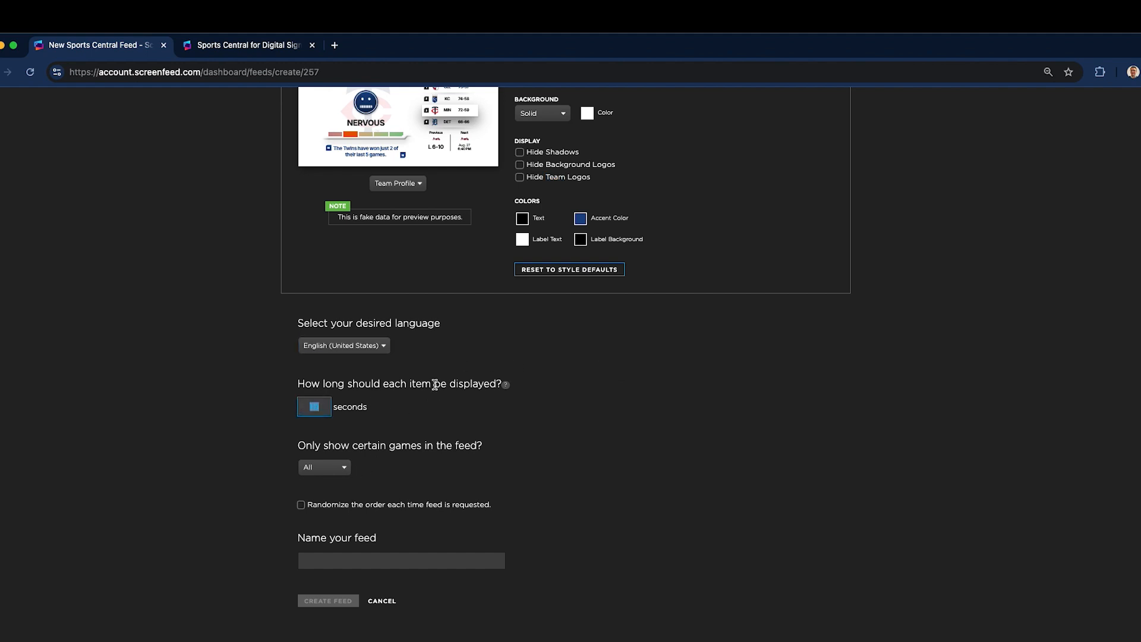
click(519, 415)
Name the feed "Loca" and create it.
click(353, 561)
text(Mi)
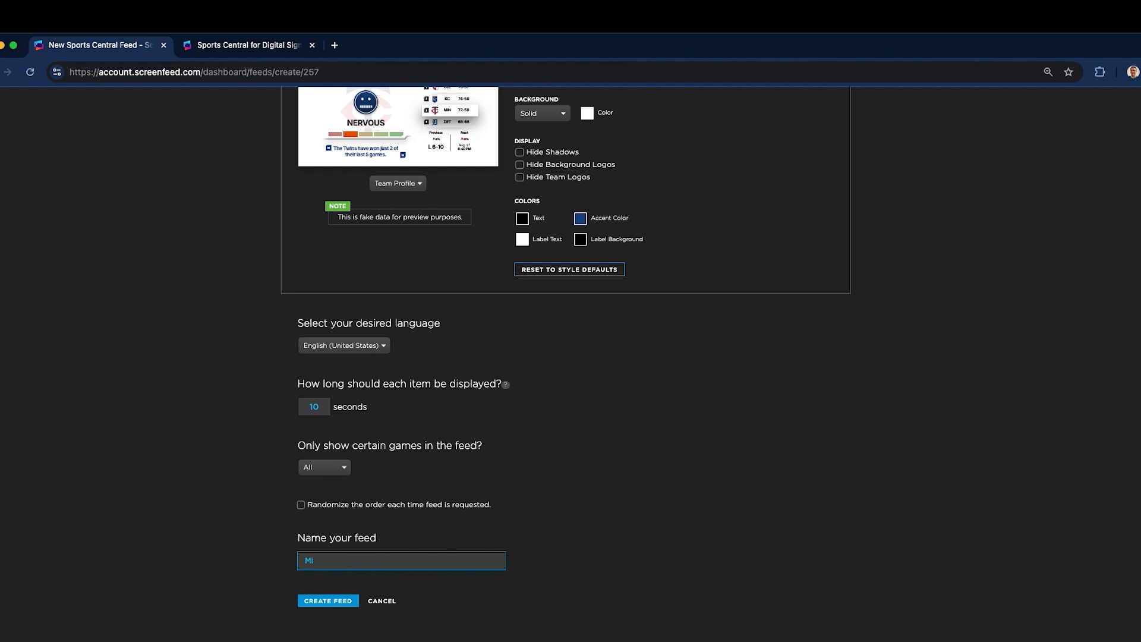
key(BackSpace)
key(BackSpace)
text(Loca)
click(342, 602)
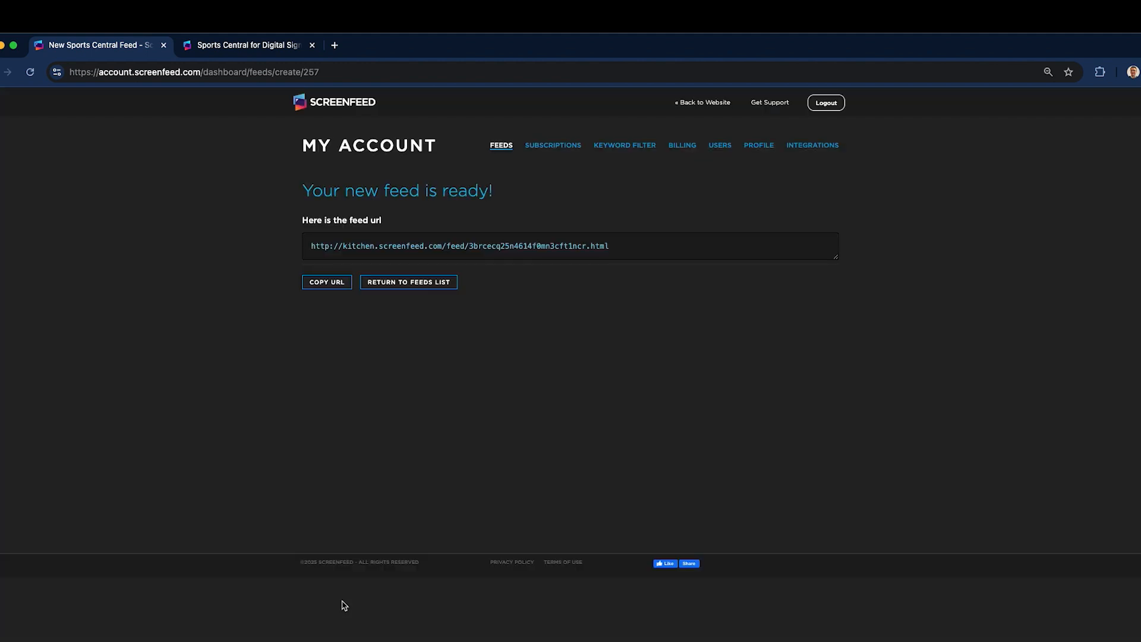
drag(610, 248, 587, 247)
click(633, 347)
click(328, 283)
click(215, 46)
click(205, 72)
right_click(205, 73)
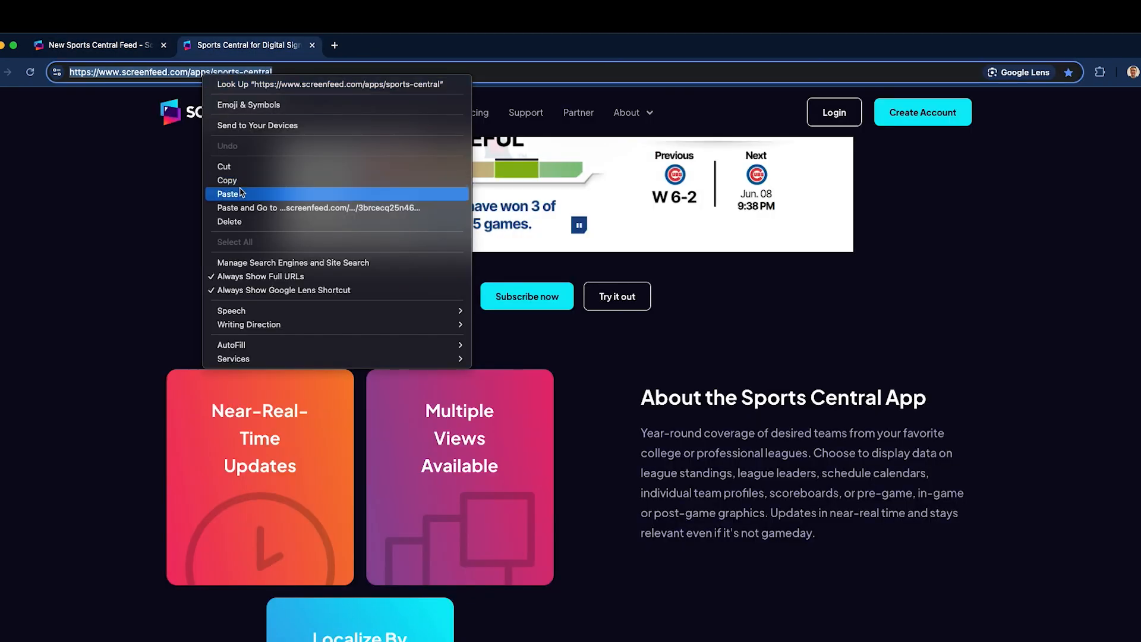
key(Escape)
click(156, 49)
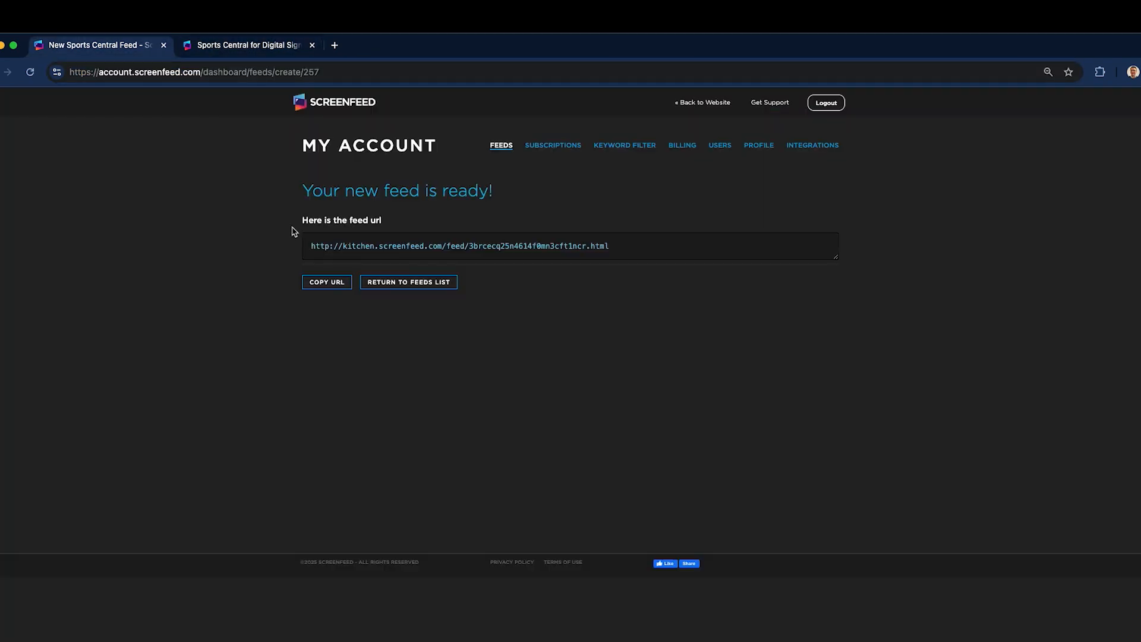
Copy the new feed's URL and load it in the second browser tab in place of the Sports Central page.
click(338, 285)
click(235, 45)
click(205, 71)
right_click(203, 82)
click(225, 194)
key(Return)
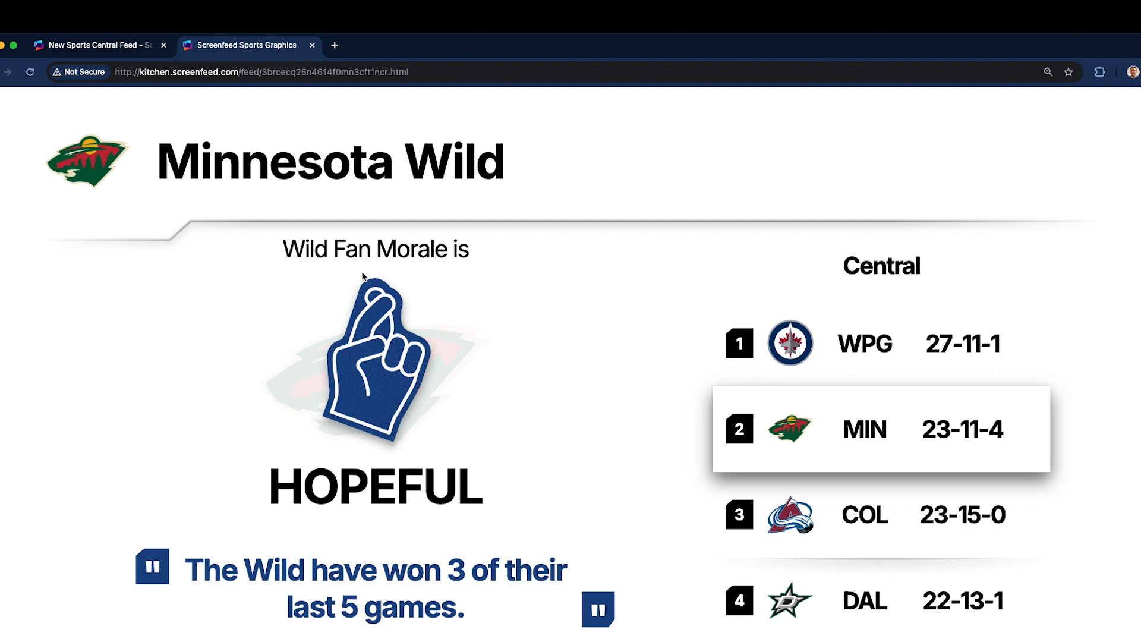
Append ?location= to the end of the feed URL in the tab showing the sports graphics.
click(141, 39)
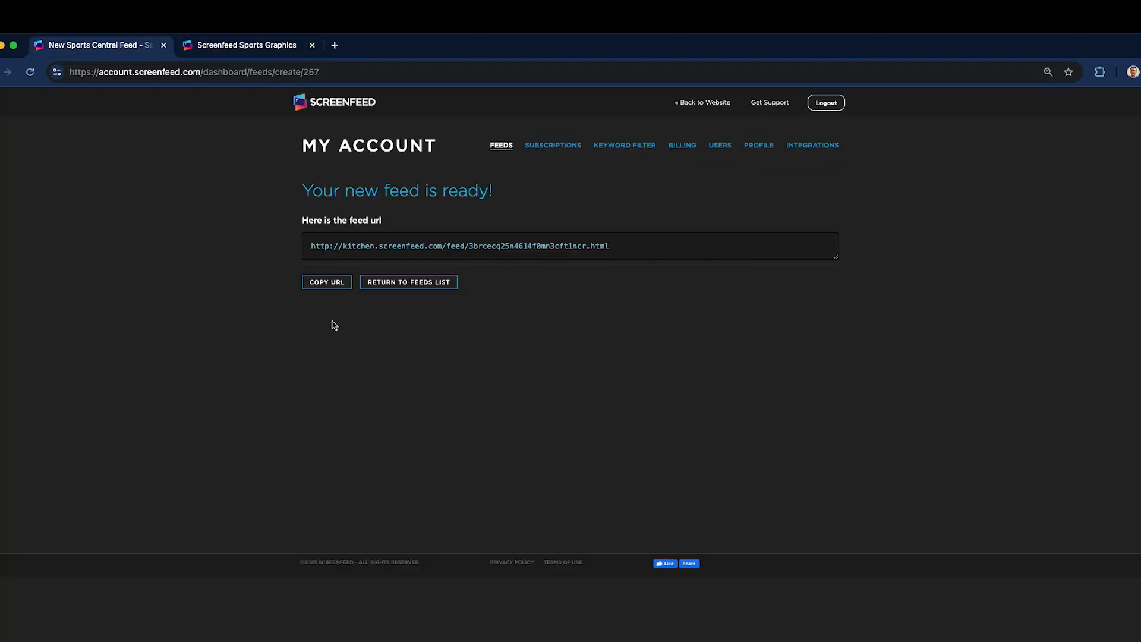
click(249, 45)
click(424, 74)
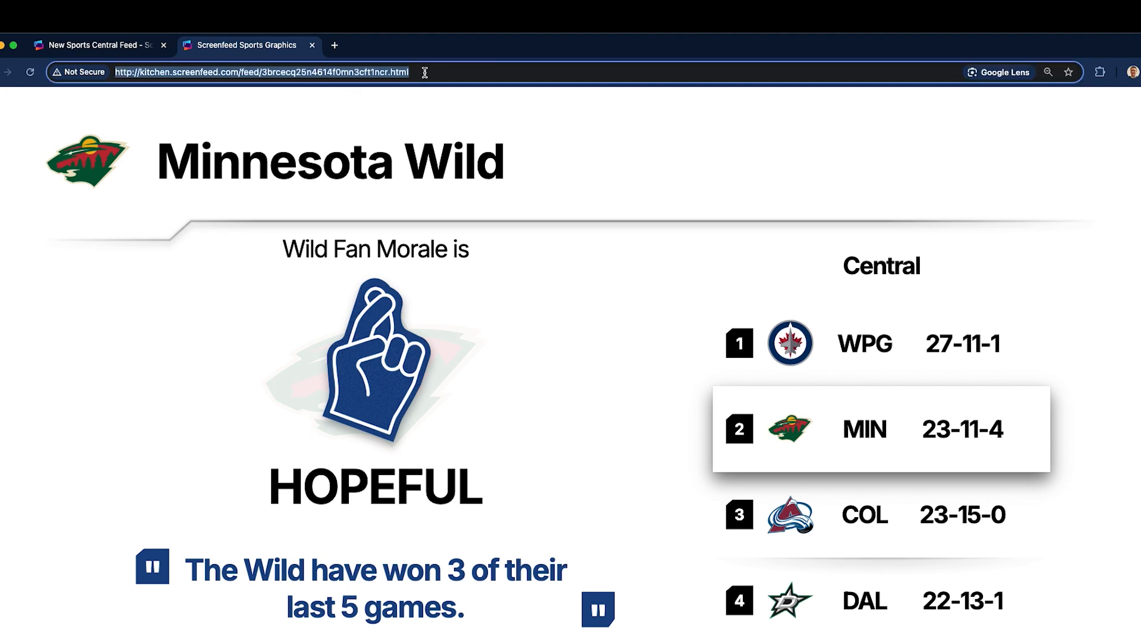
double_click(423, 72)
click(423, 71)
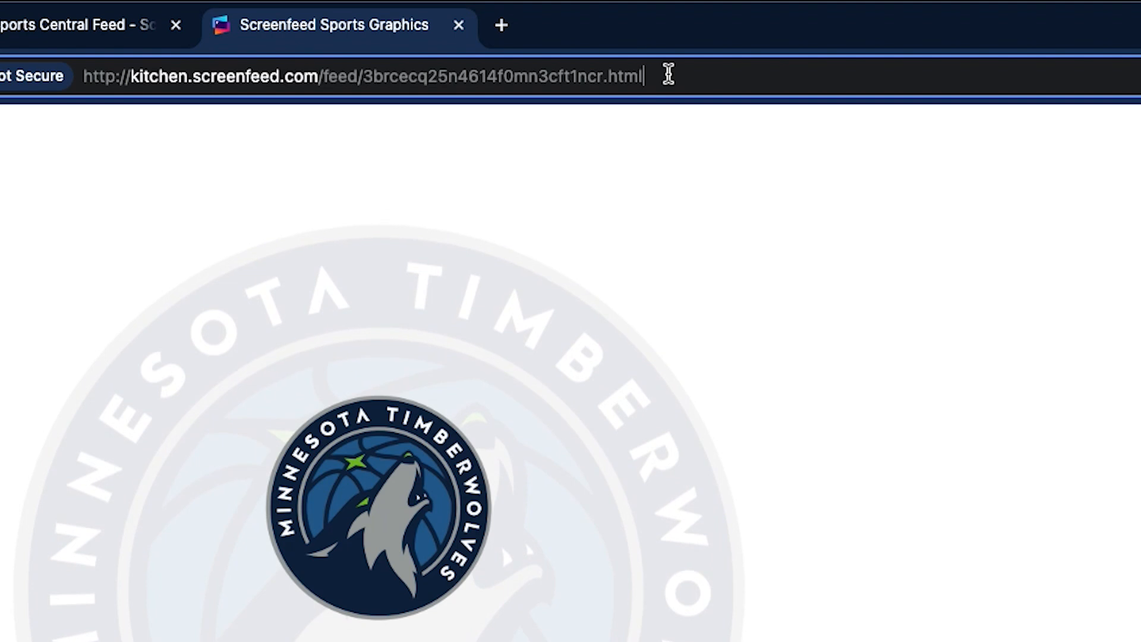
text(?location=)
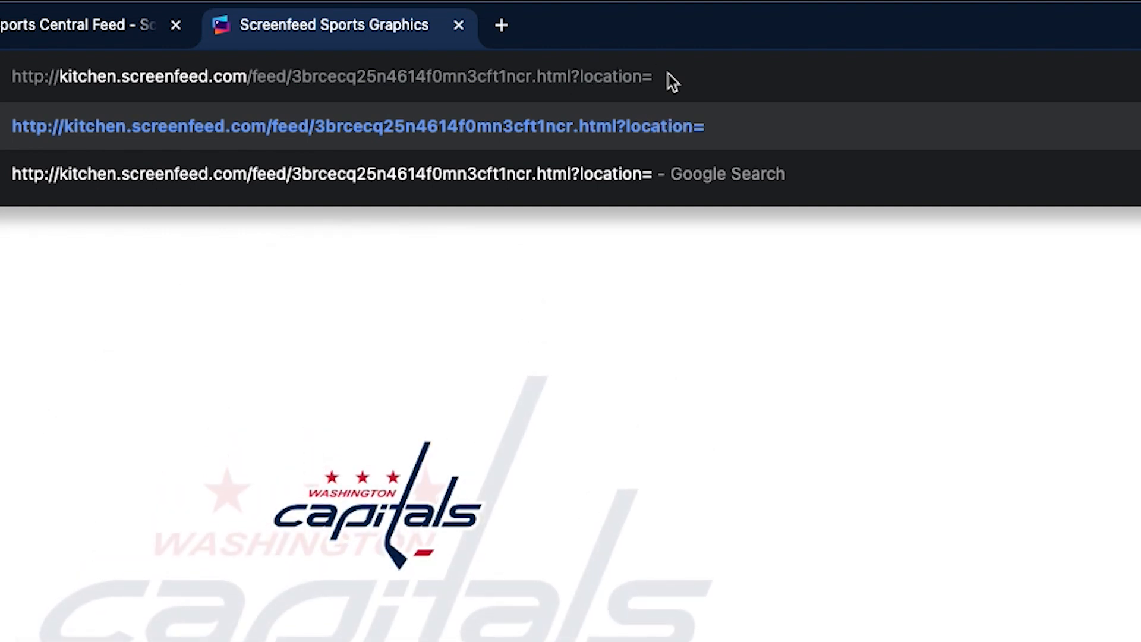
Set the URL's location parameter to 90210 and load the feed for that location.
text(9*)
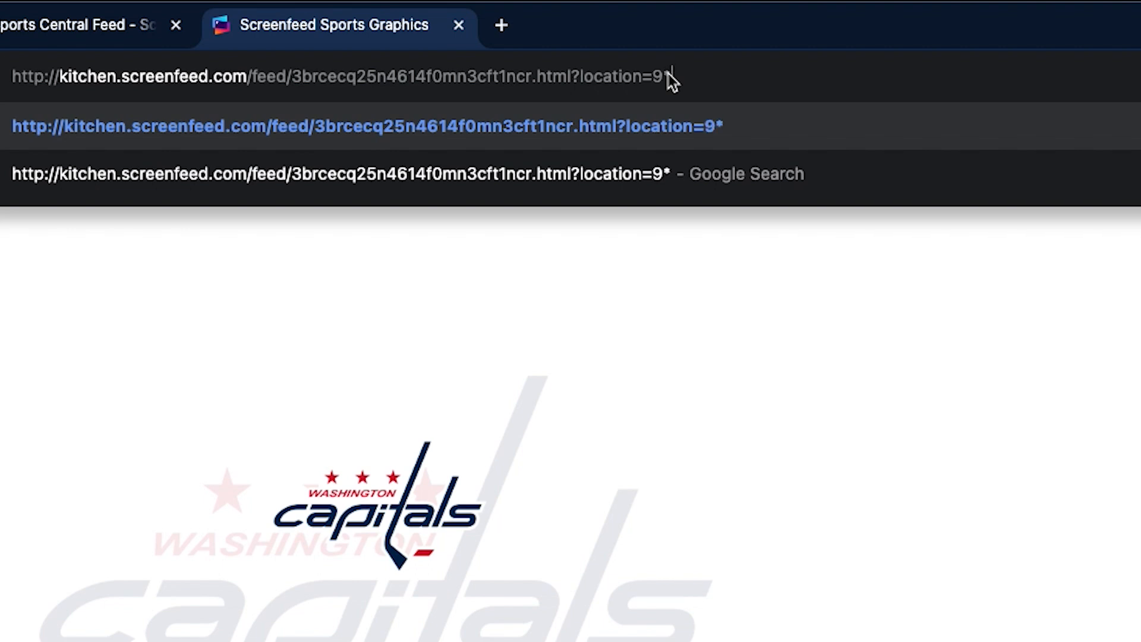
text(0210)
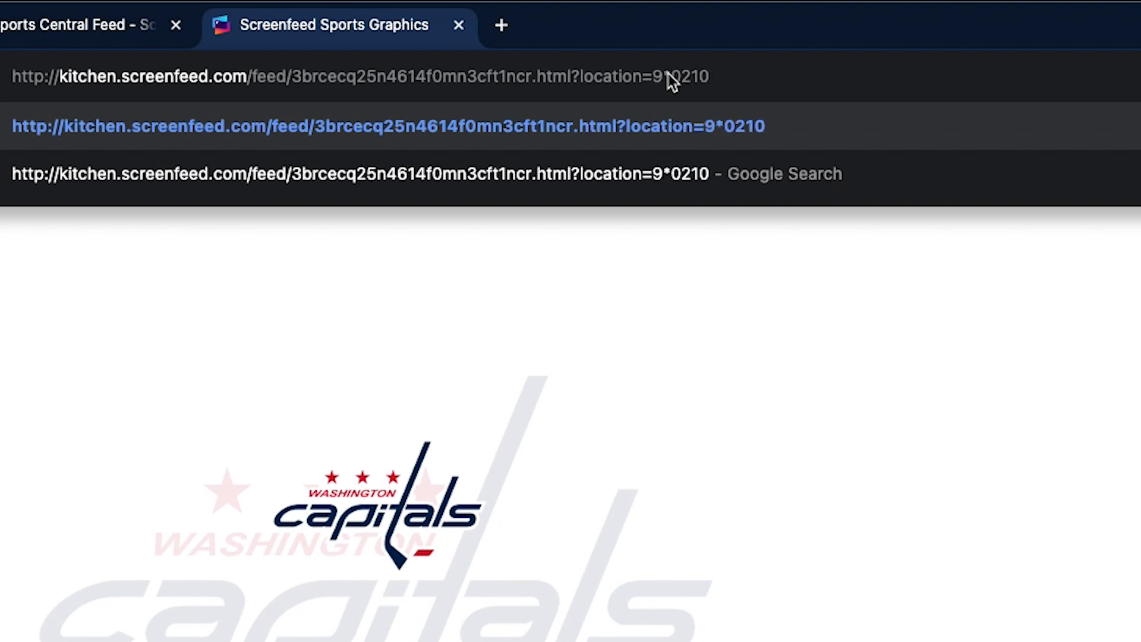
key(BackSpace)
key(BackSpace)
key(BackSpace)
key(BackSpace)
key(BackSpace)
text(0210)
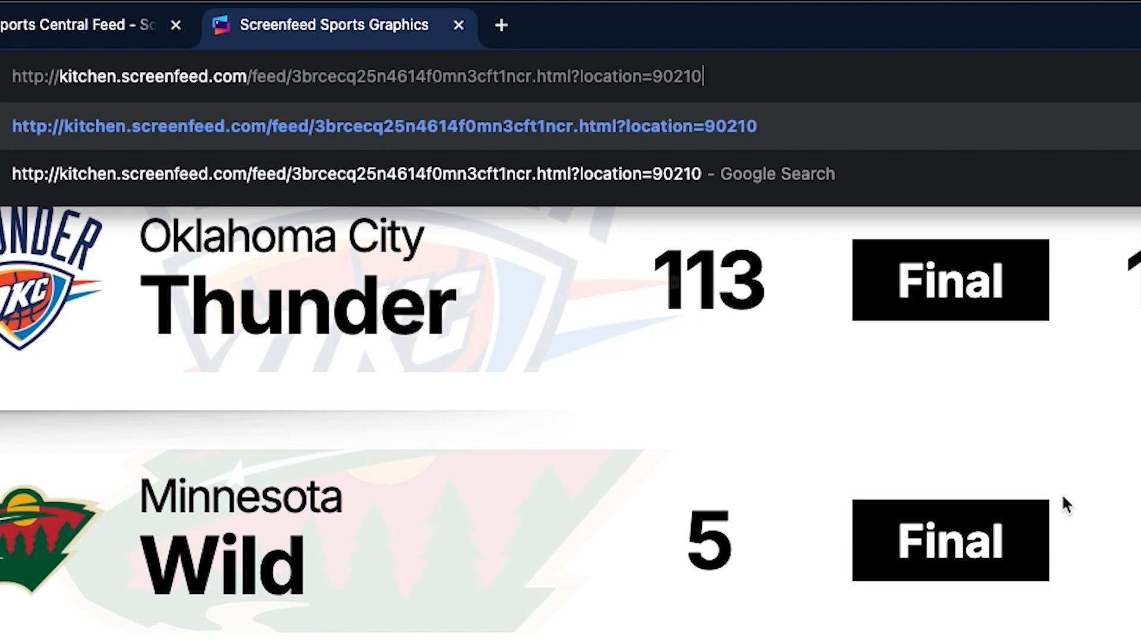
key(Return)
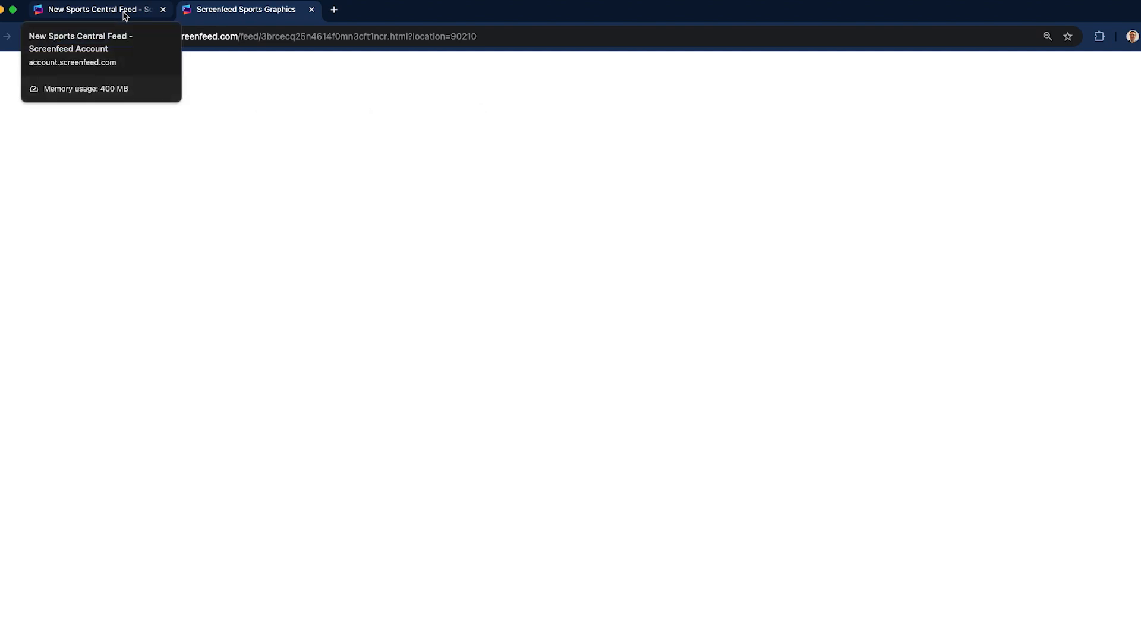
Remove the location parameter from the feed URL and reload the original feed.
drag(479, 36, 412, 36)
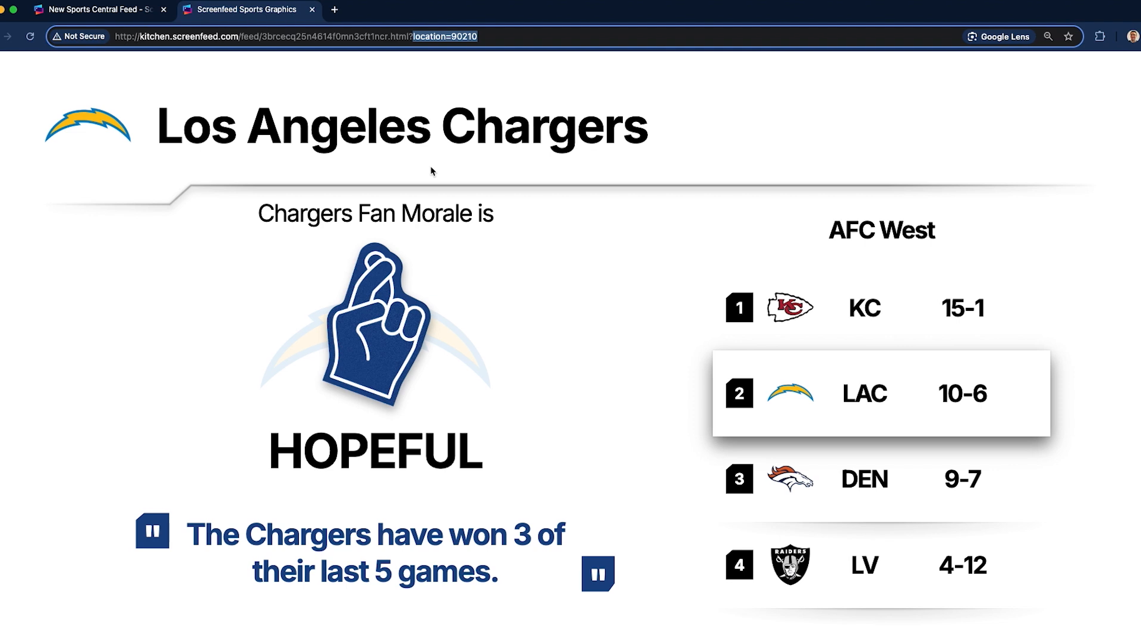
key(BackSpace)
key(BackSpace)
key(Return)
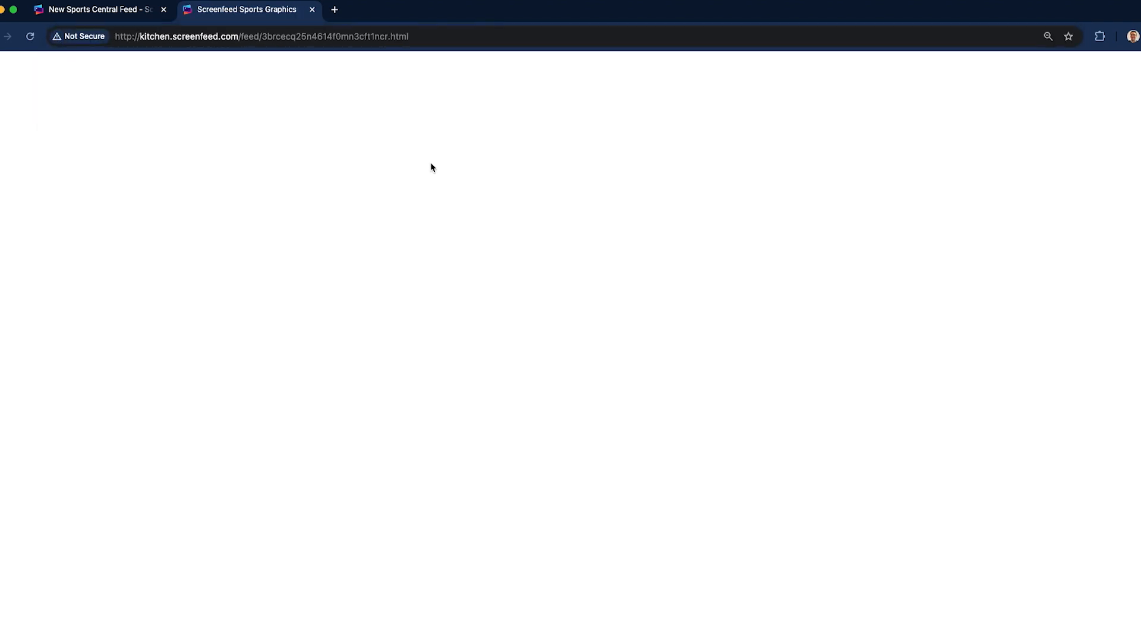
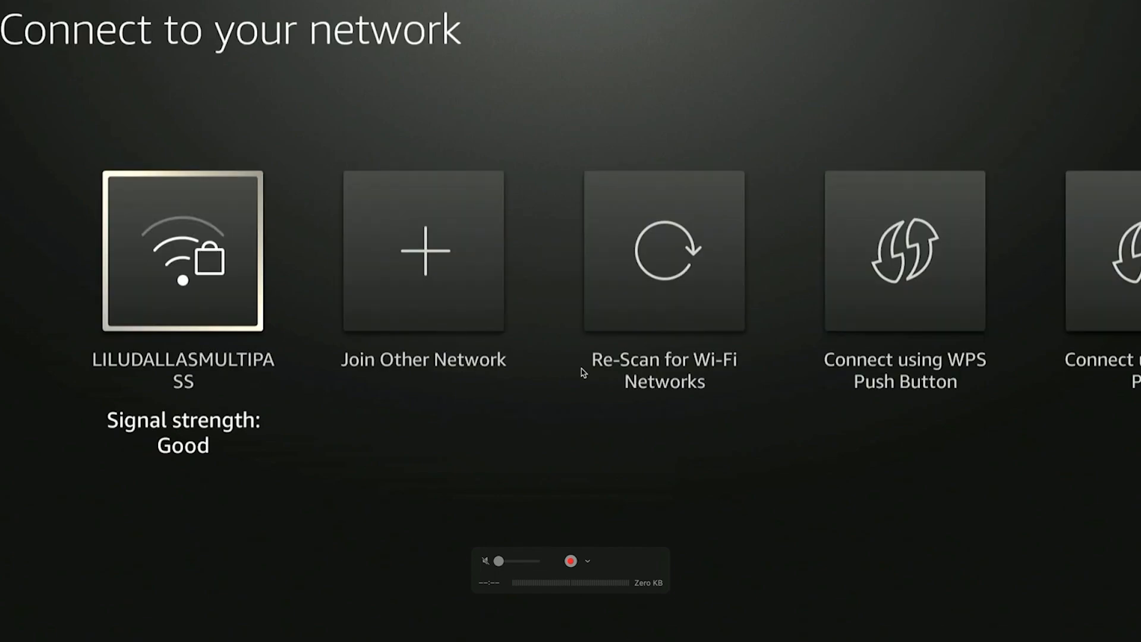
Connect the media player to the LILUDALLASMULTIPASS Wi-Fi network using its network password.
key(Return)
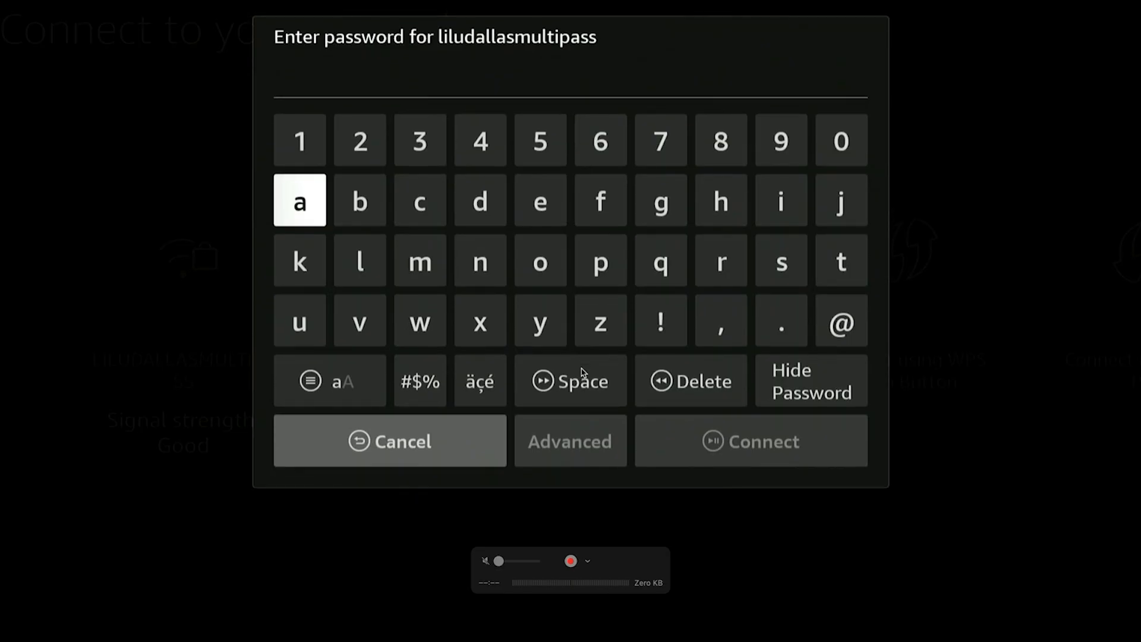
key(Down)
key(Down)
key(Down)
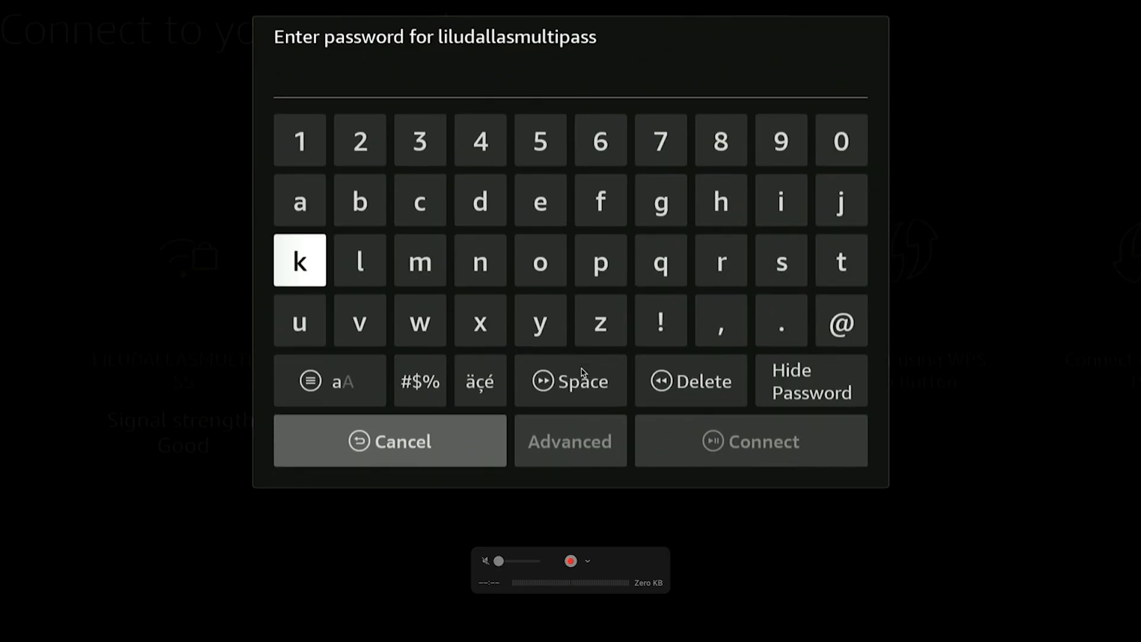
key(Up)
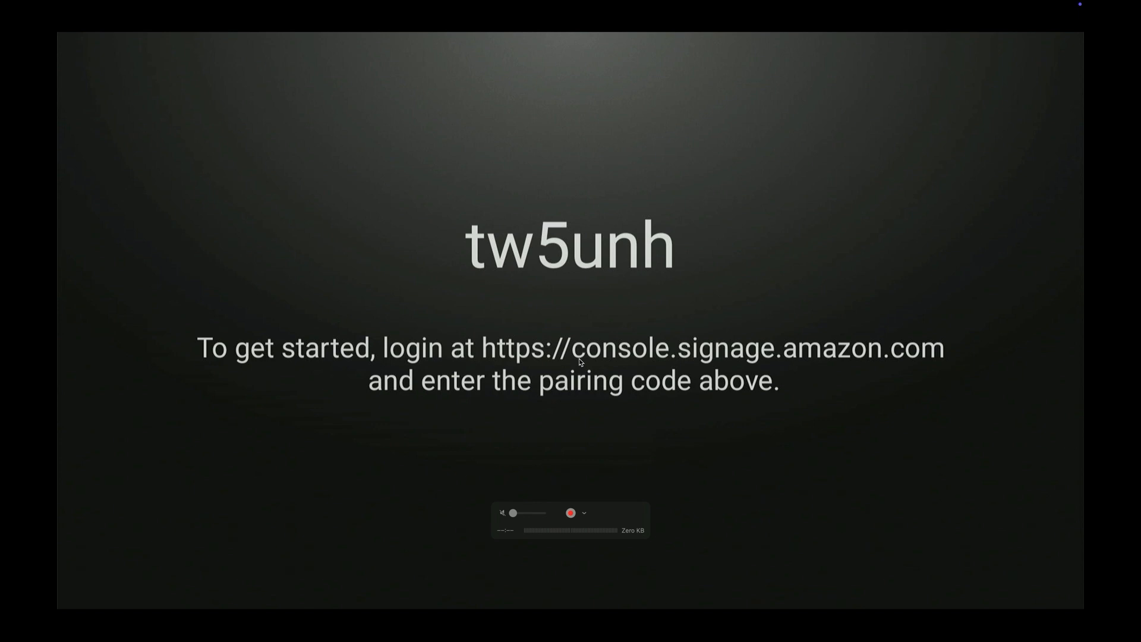
In the Amazon signage console, enter the pairing code shown on the media player and choose Yodeck as the content management system.
mouse_move(481, 3)
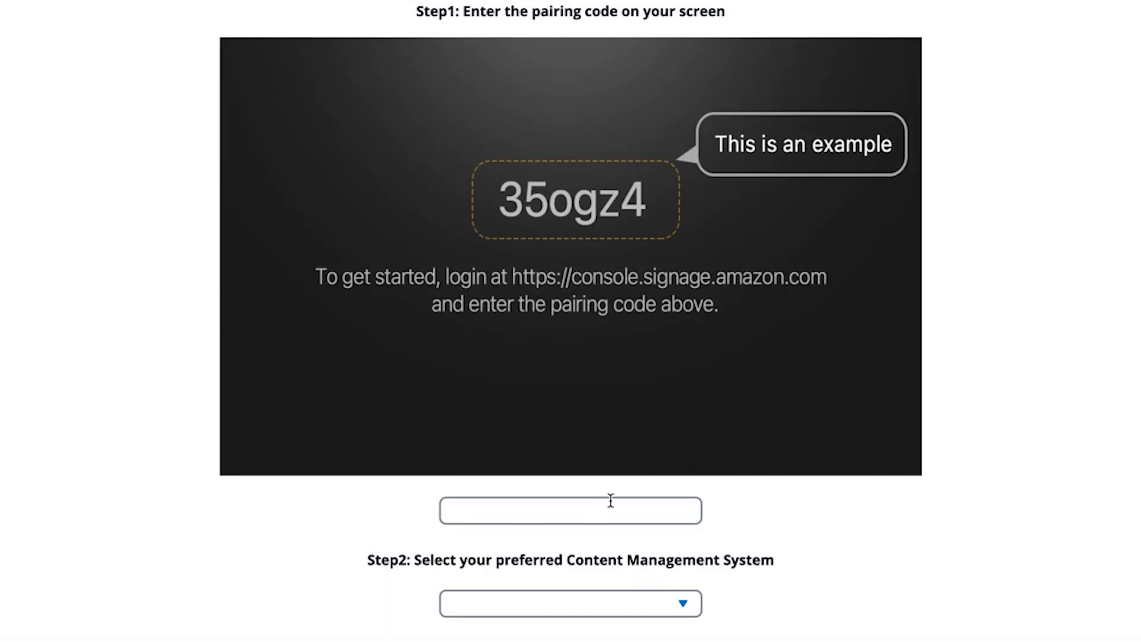
click(610, 500)
text(t)
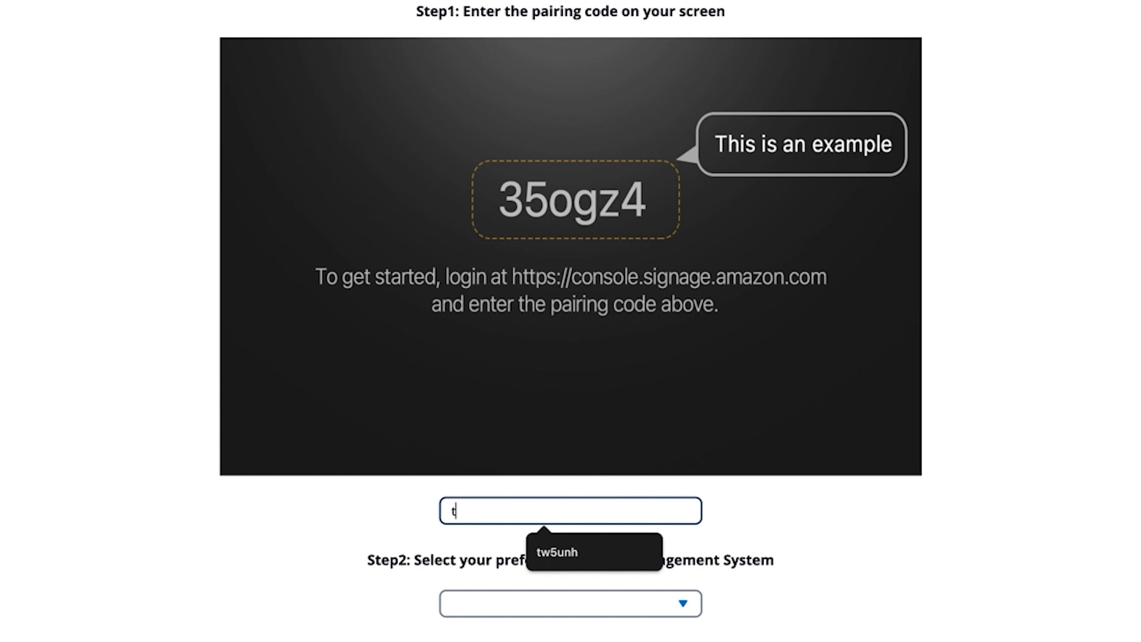
text(w5unh)
click(637, 605)
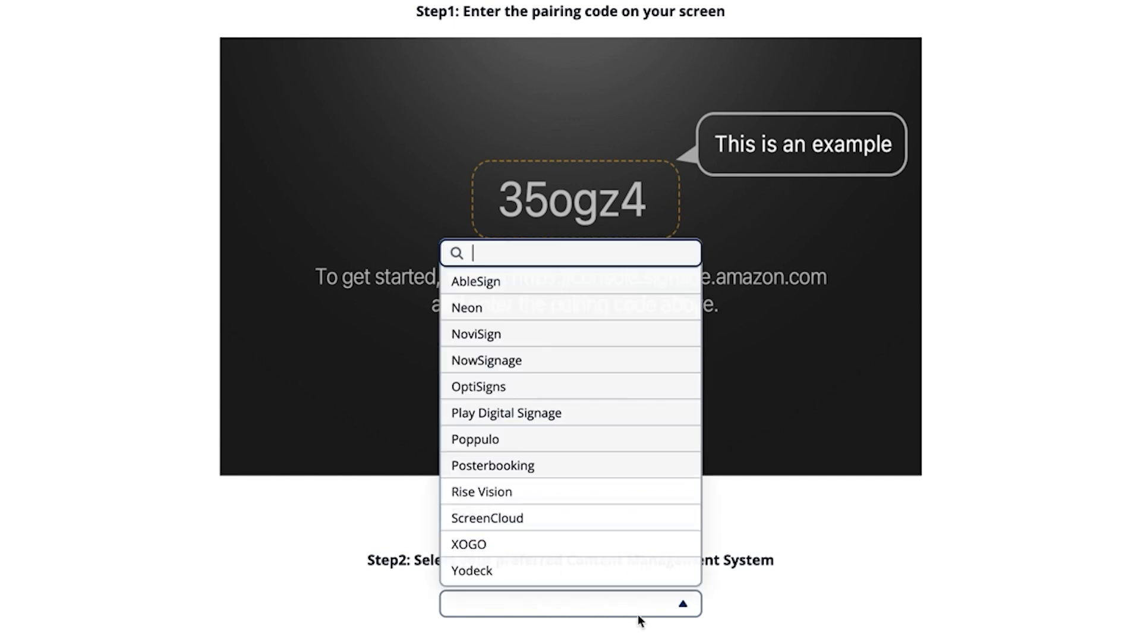
click(634, 569)
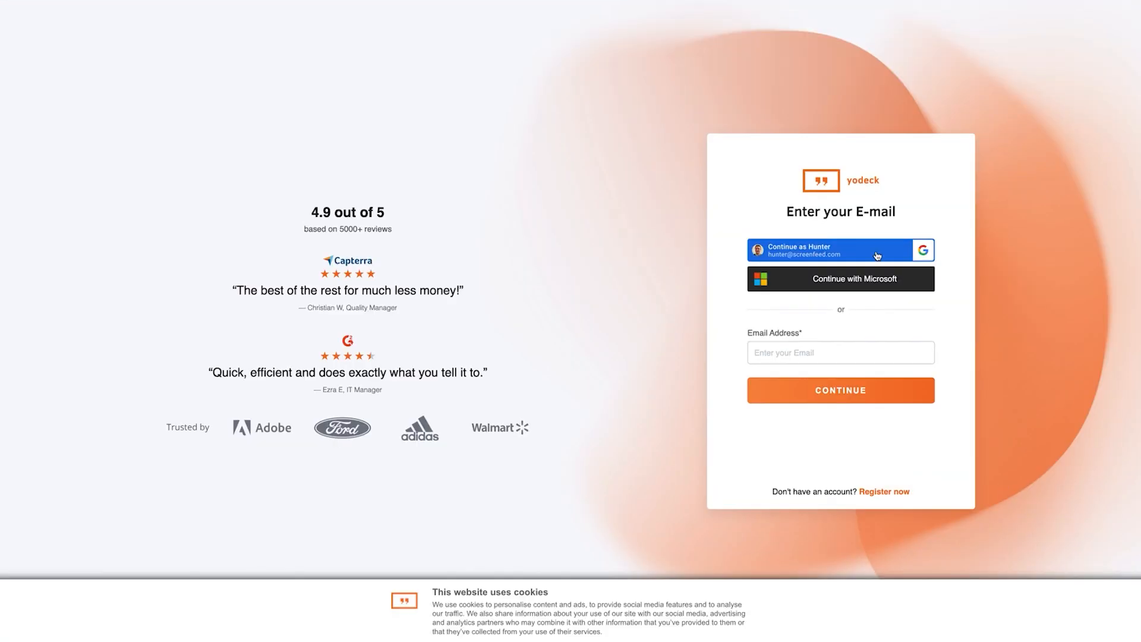
Sign in to Yodeck with the Google account and start adding a new screen with the FireOS Player type.
click(865, 250)
click(652, 280)
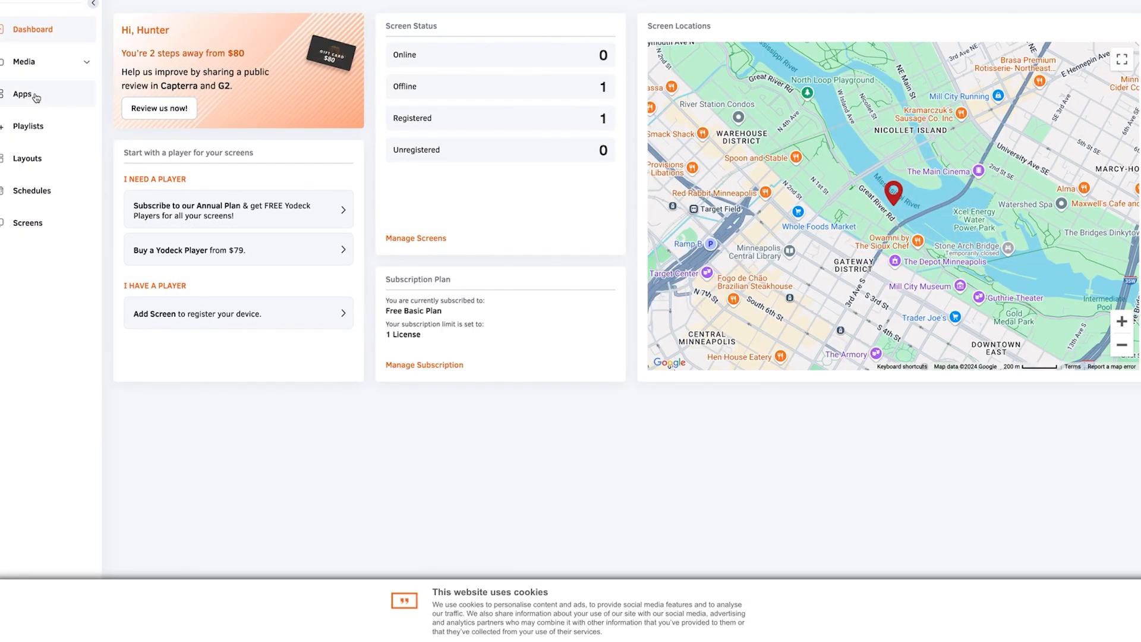
click(21, 230)
click(639, 305)
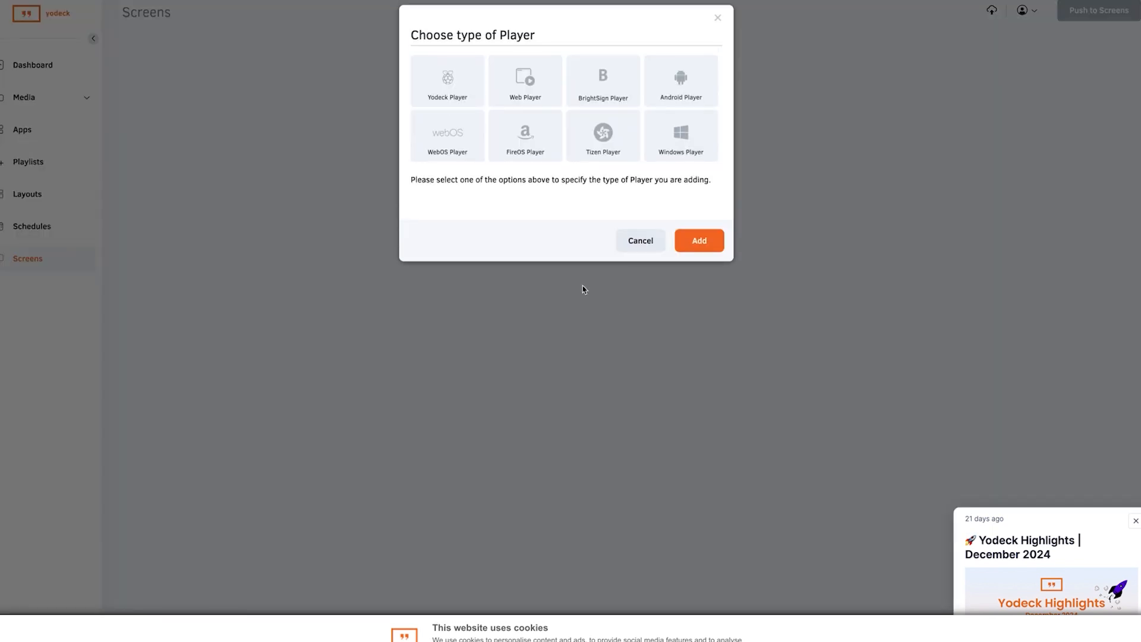
click(527, 146)
click(700, 309)
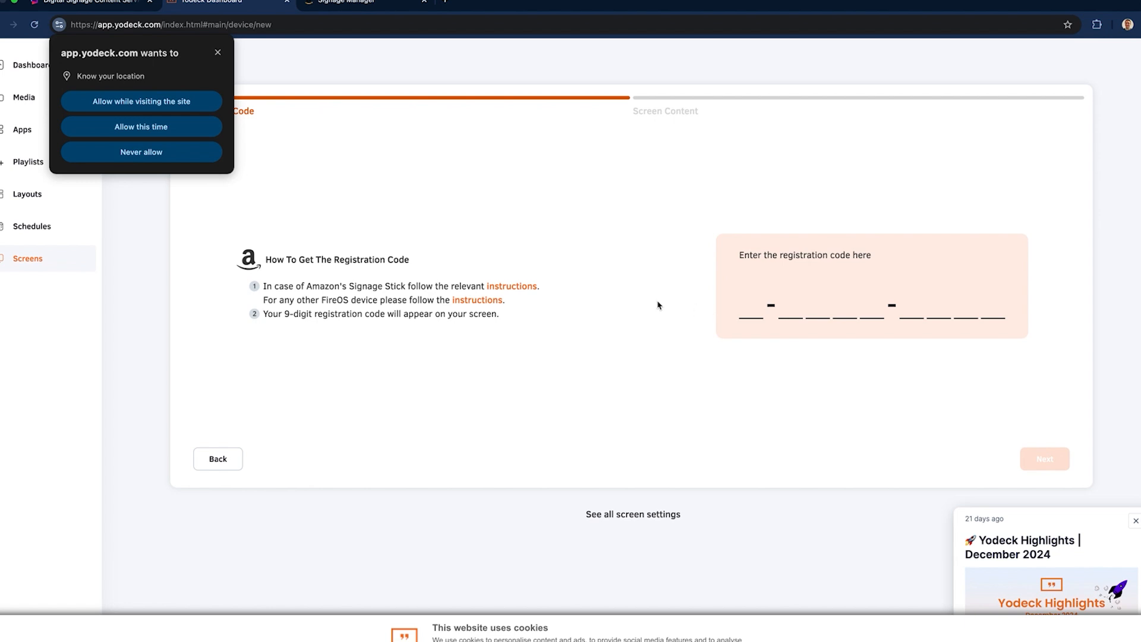
Allow location access while visiting the site and submit the new screen's registration code.
click(202, 106)
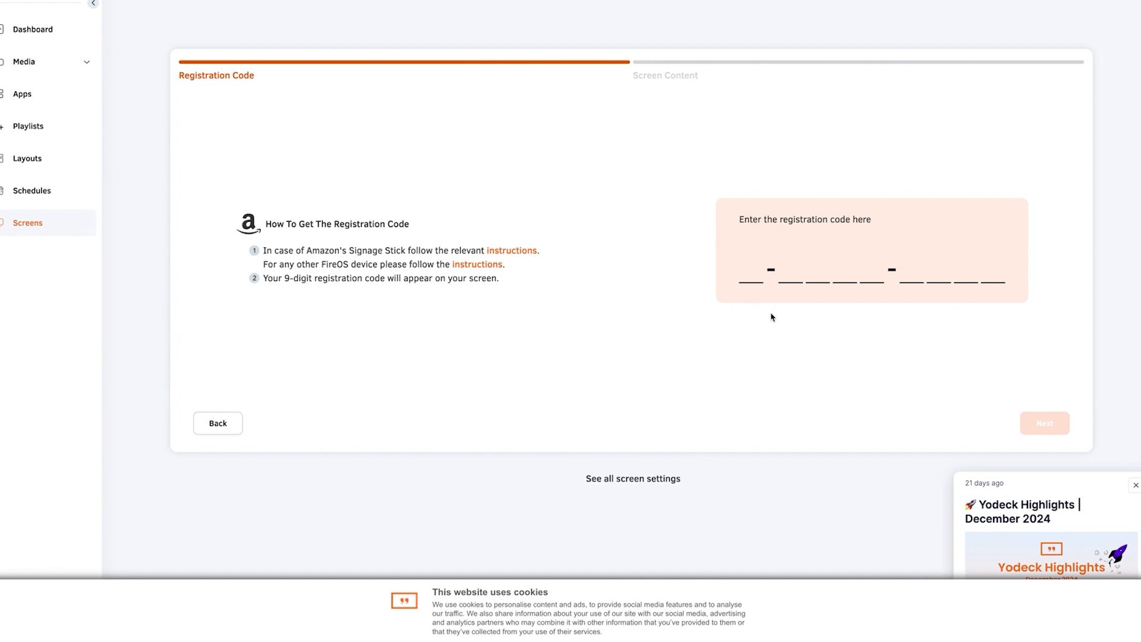
click(748, 274)
text(783724308)
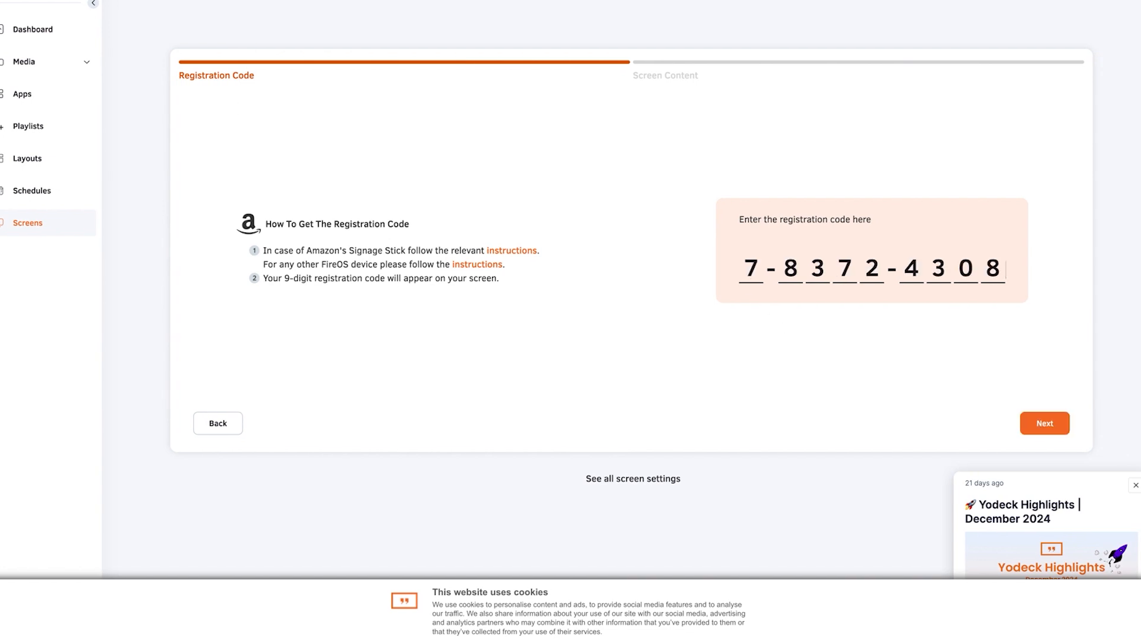
click(1040, 429)
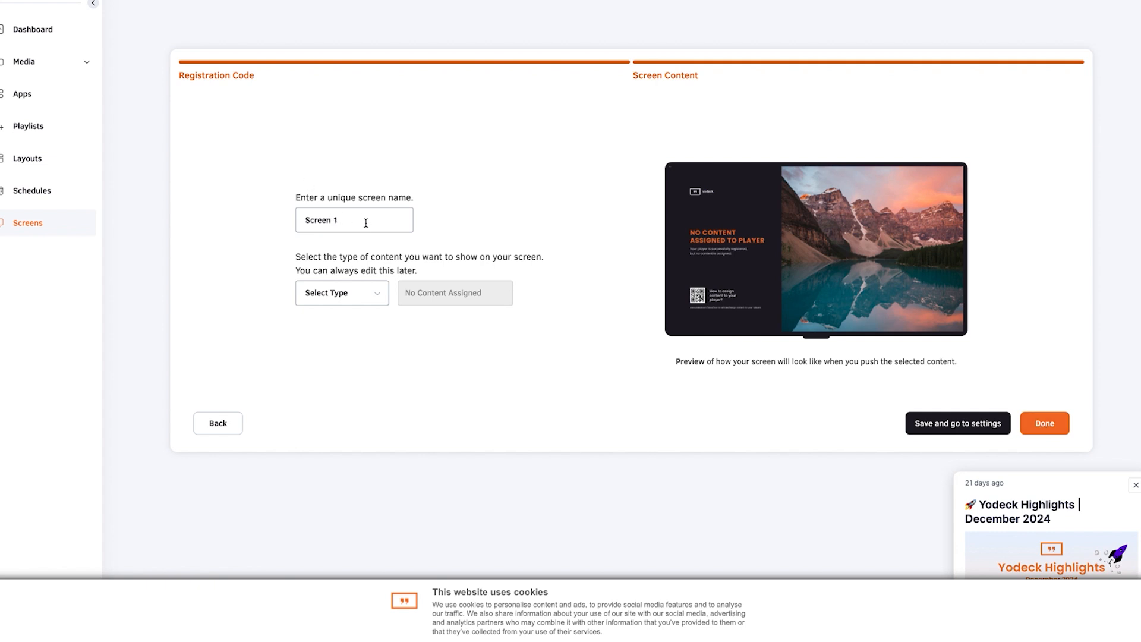
click(375, 290)
click(353, 332)
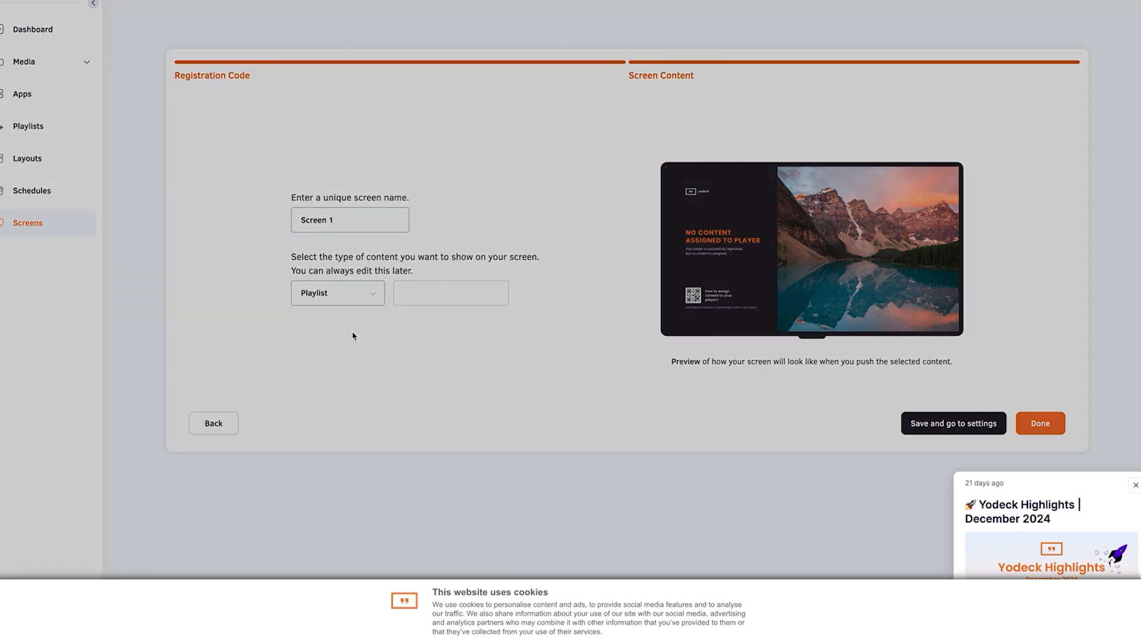
click(646, 98)
Assign the playlist named Simple Playlist as the content of Screen 1 and finish adding the screen.
click(368, 296)
click(331, 332)
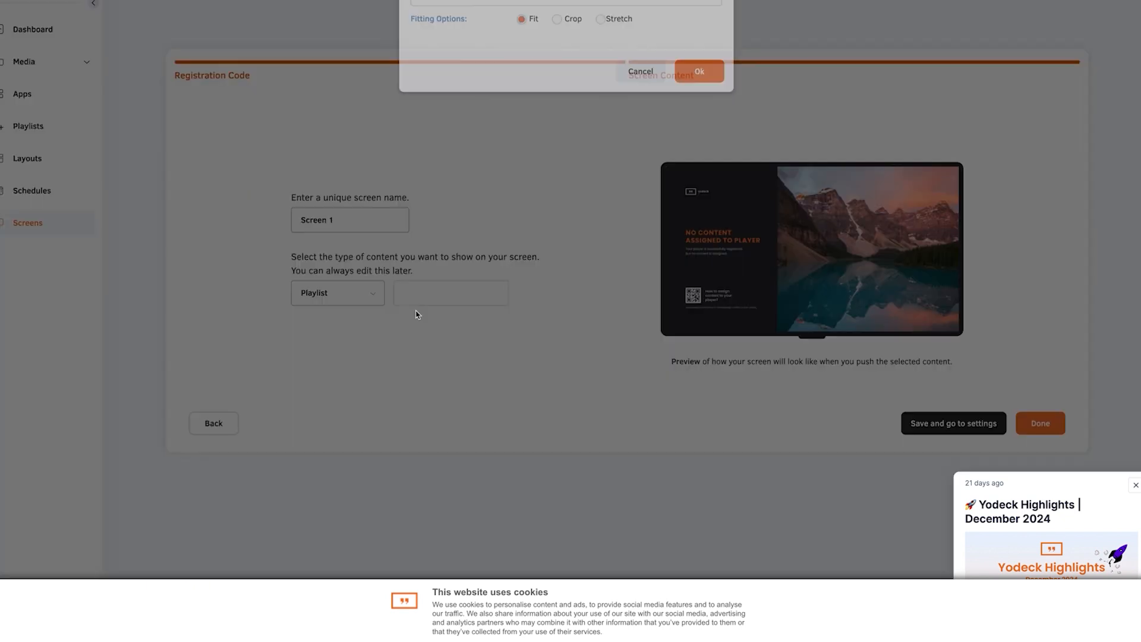
click(698, 24)
click(565, 78)
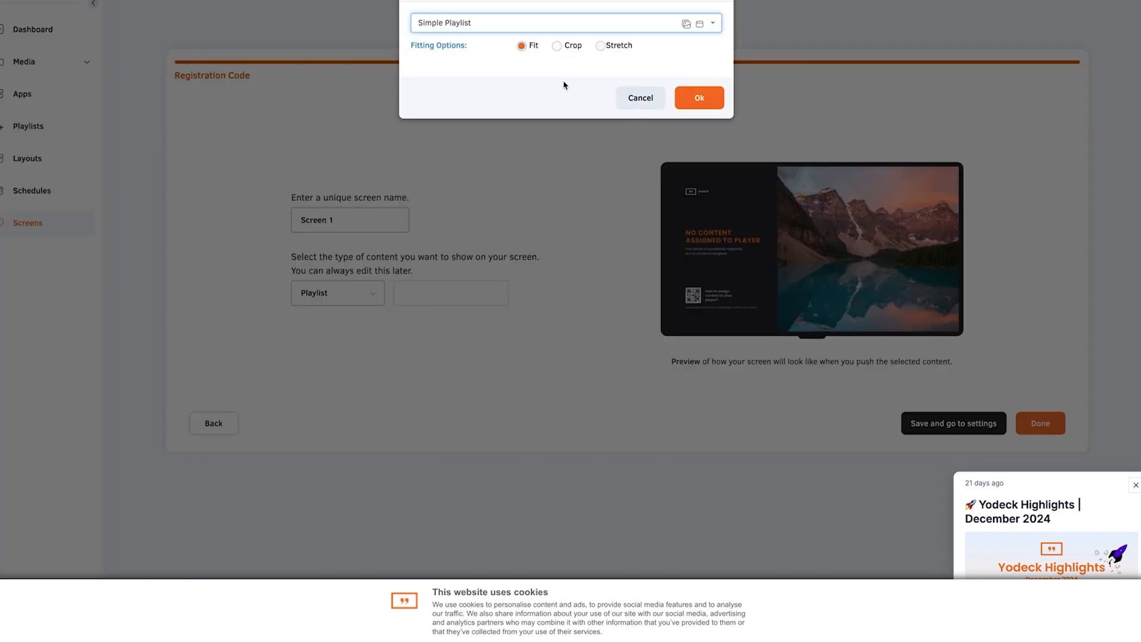
click(718, 102)
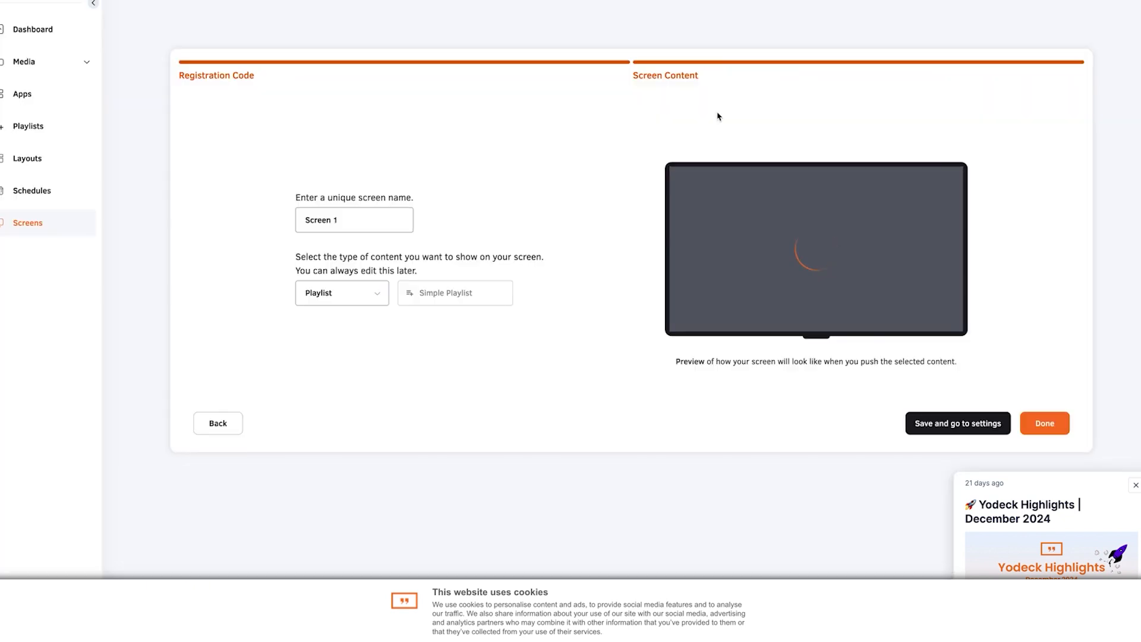
click(1047, 429)
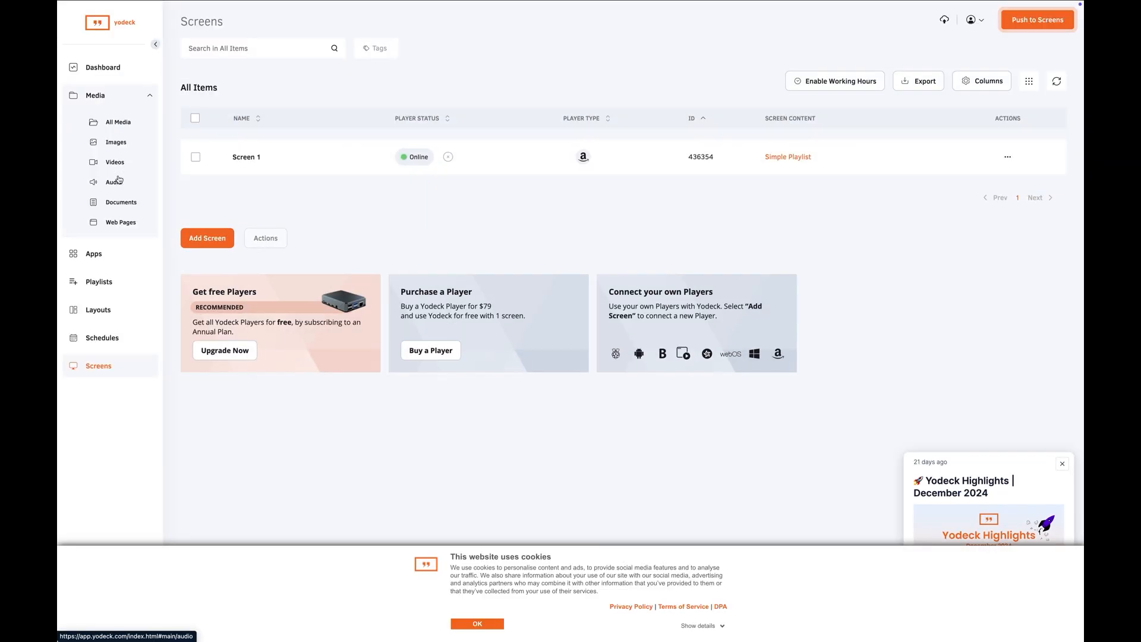
Show all media in the library, and dismiss the cookie notice and the Yodeck Highlights pop-up.
click(121, 223)
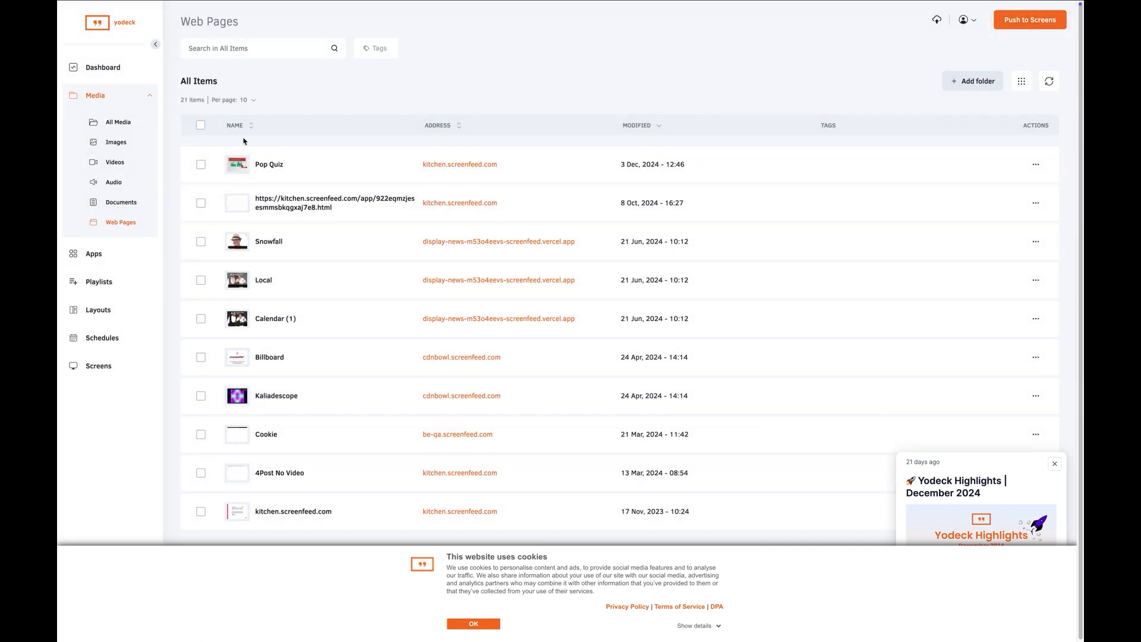
click(128, 123)
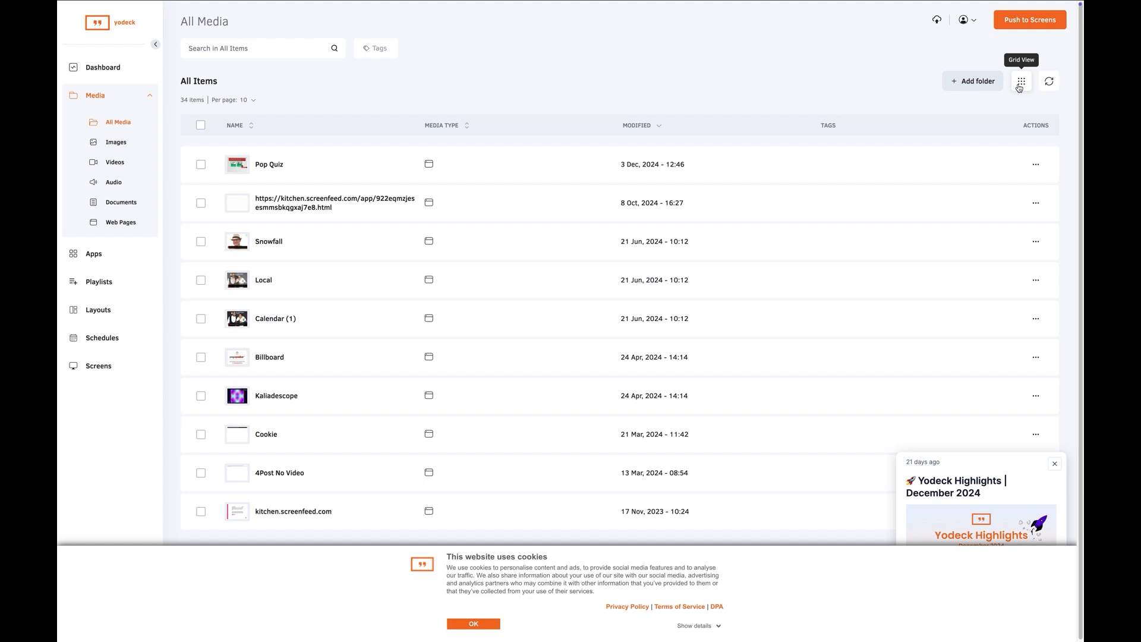
click(474, 627)
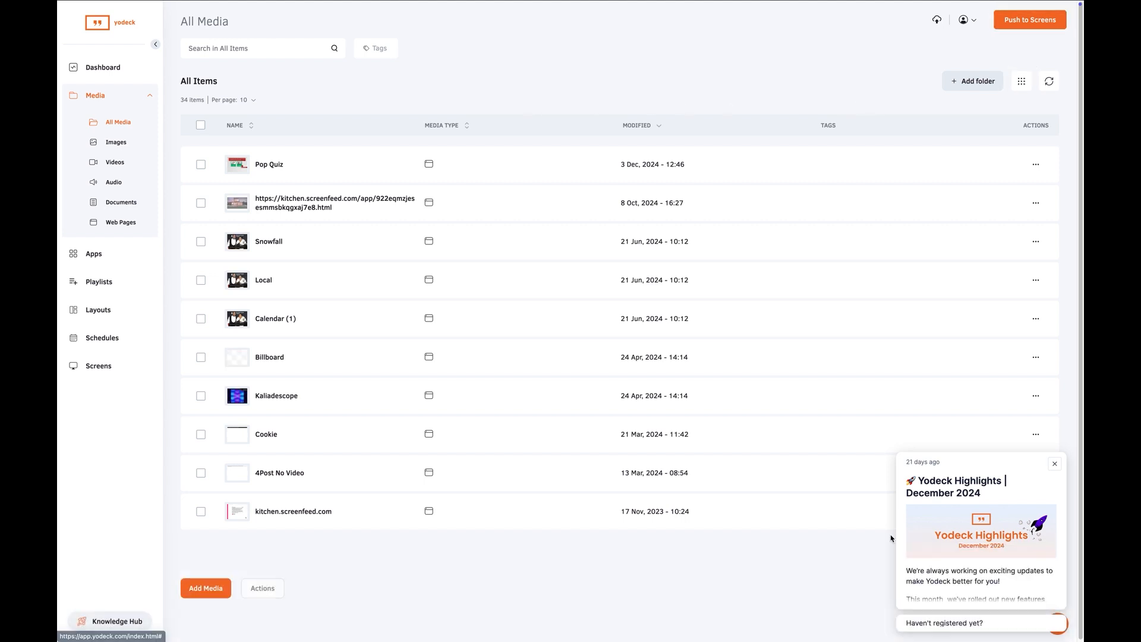
click(1055, 463)
Start adding a web page to the media library and paste the copied Screenfeed feed URL as its address.
click(196, 590)
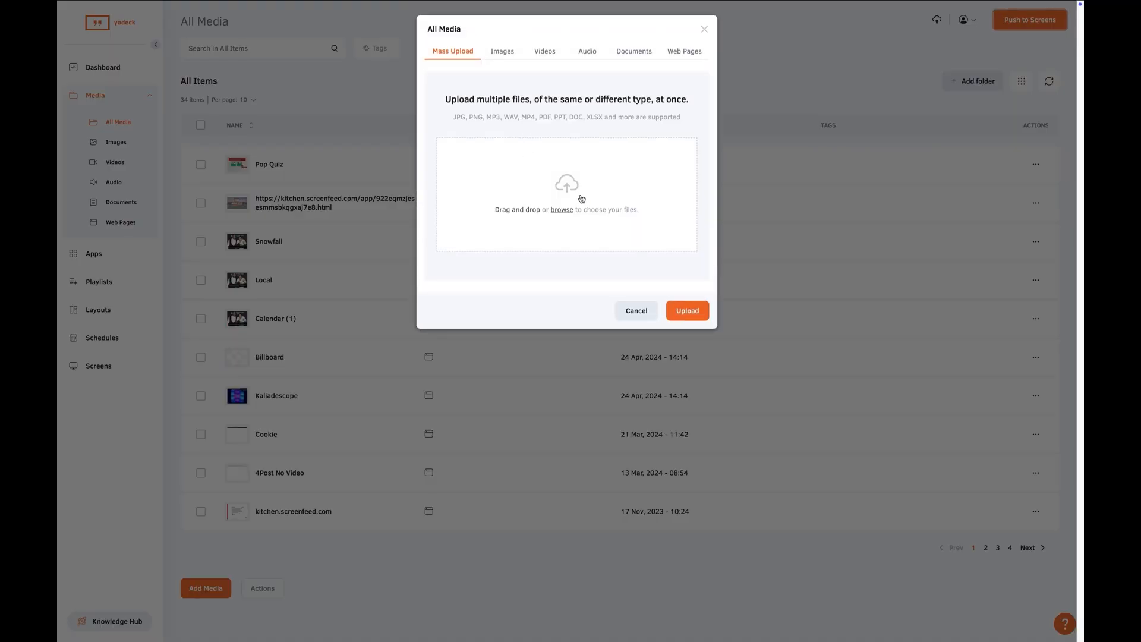
click(567, 190)
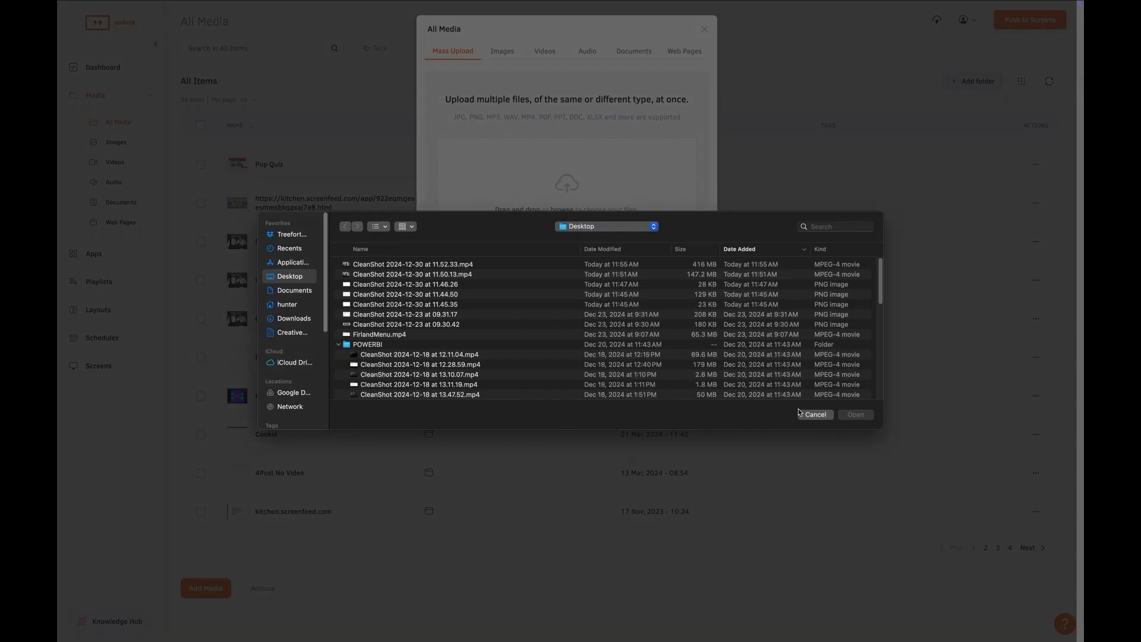
click(815, 416)
click(675, 54)
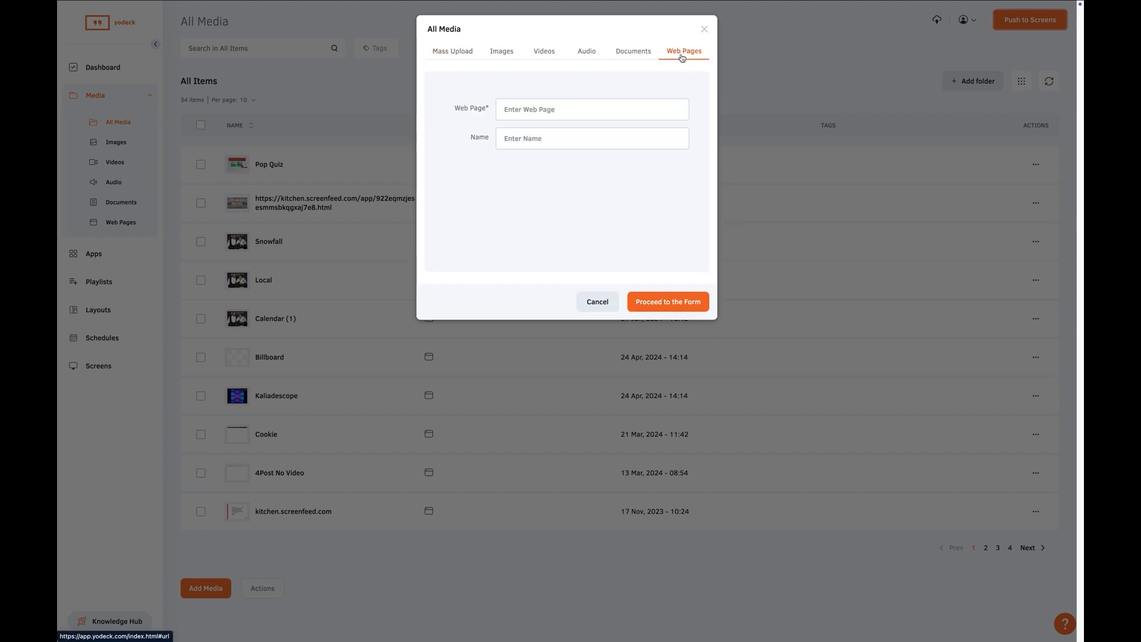
right_click(523, 108)
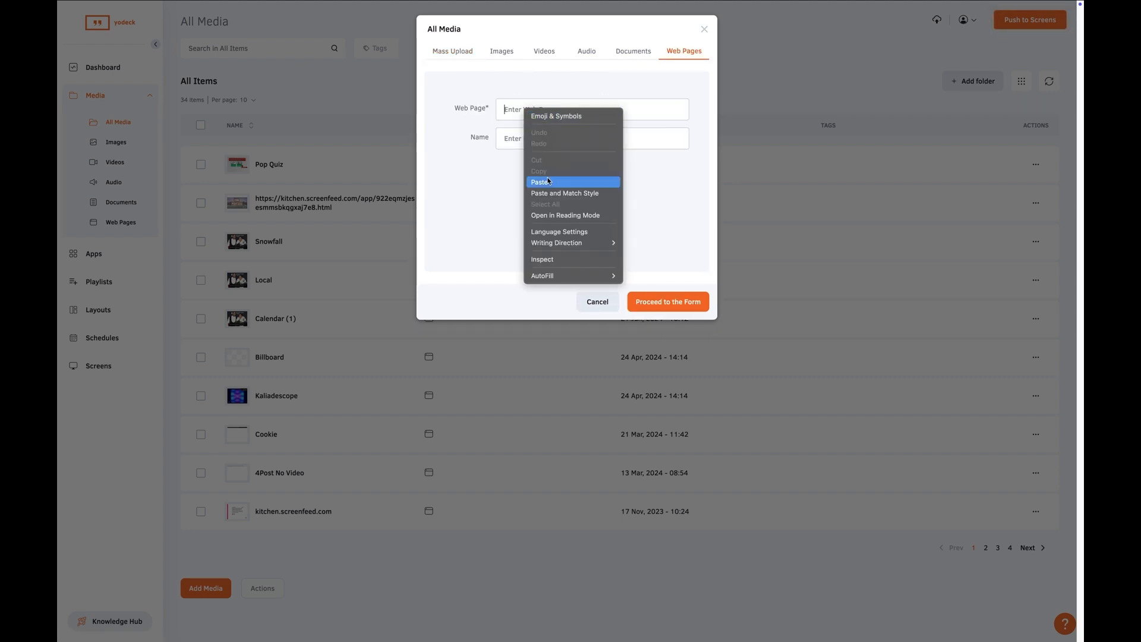
click(546, 182)
Name the web page Minnesota Sports, change its address from http to https, and save it to the media library.
double_click(516, 138)
text(Minne)
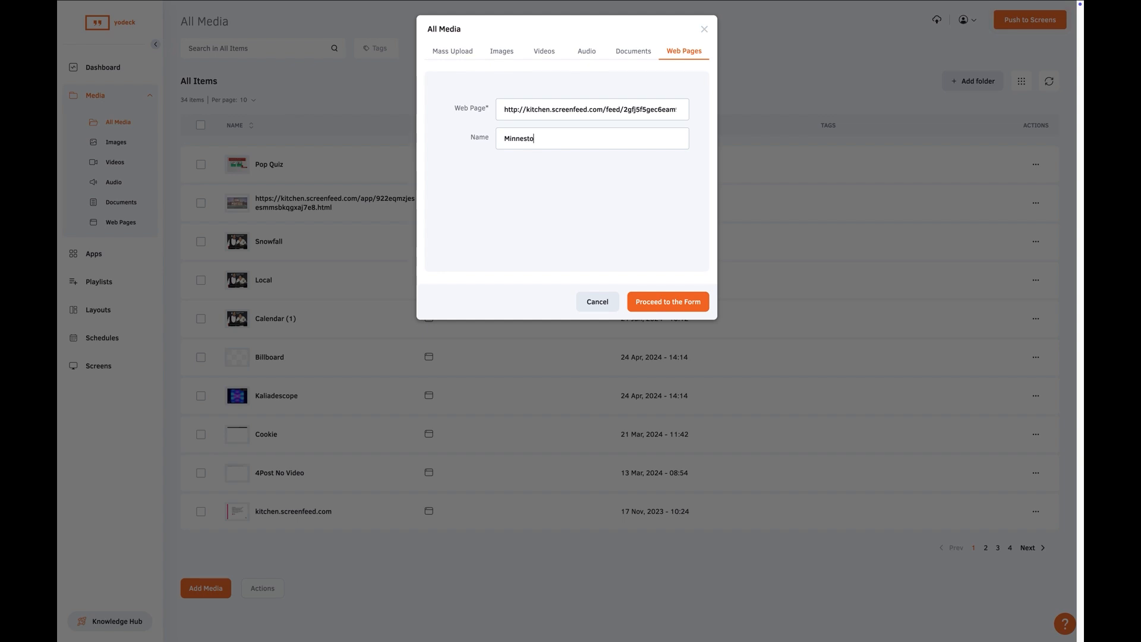
text(sota Sports)
click(515, 109)
text(s)
click(674, 303)
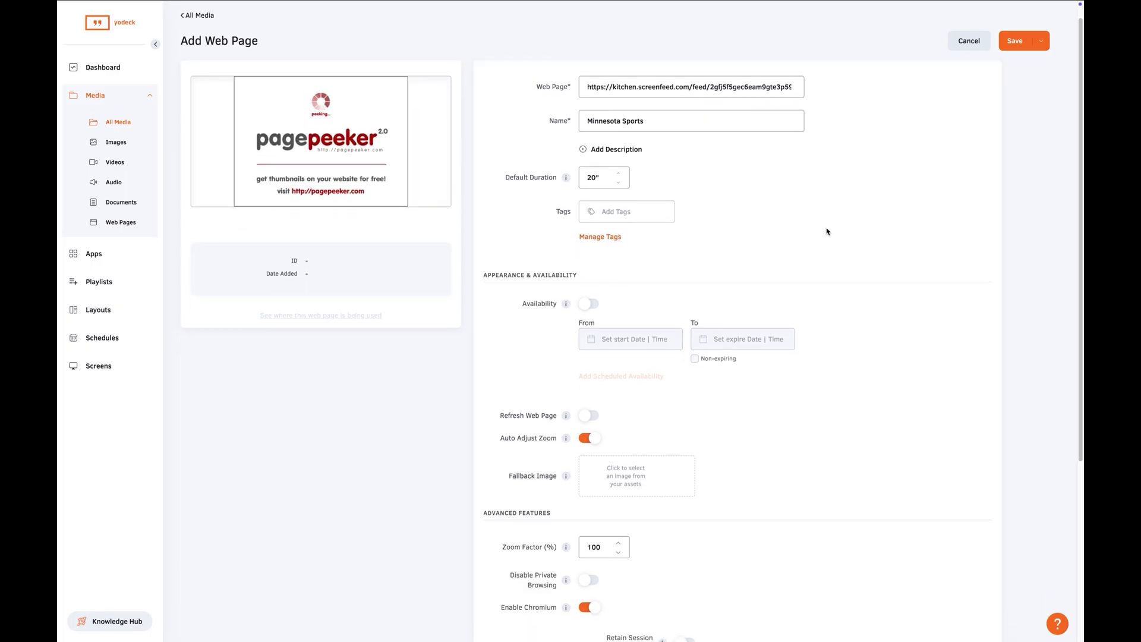
scroll(827, 231, down, 5)
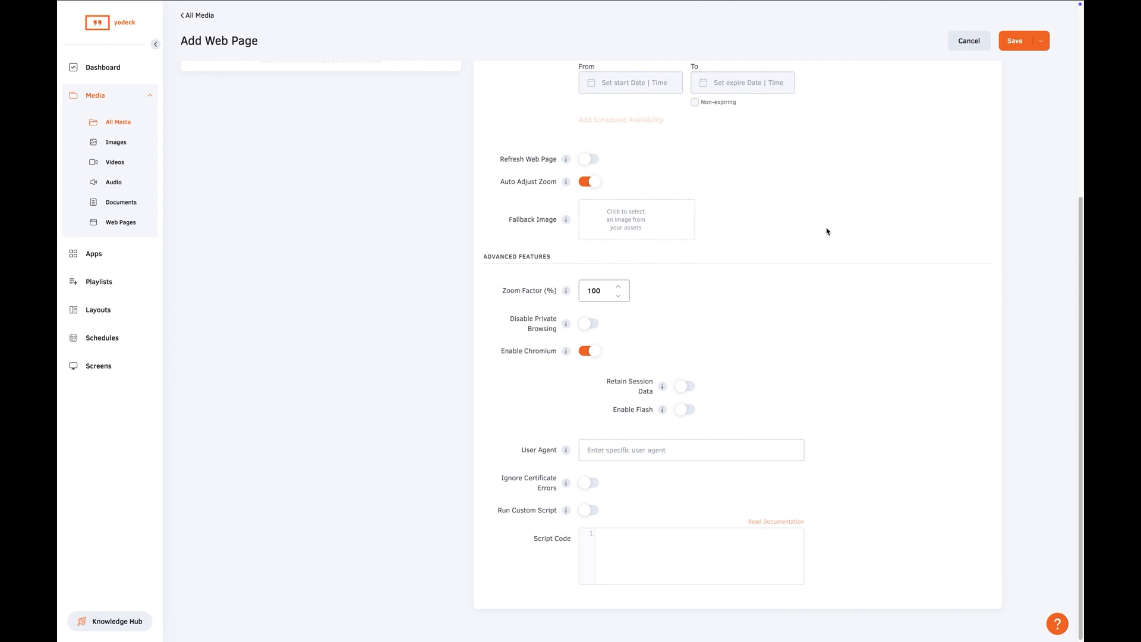
click(1015, 41)
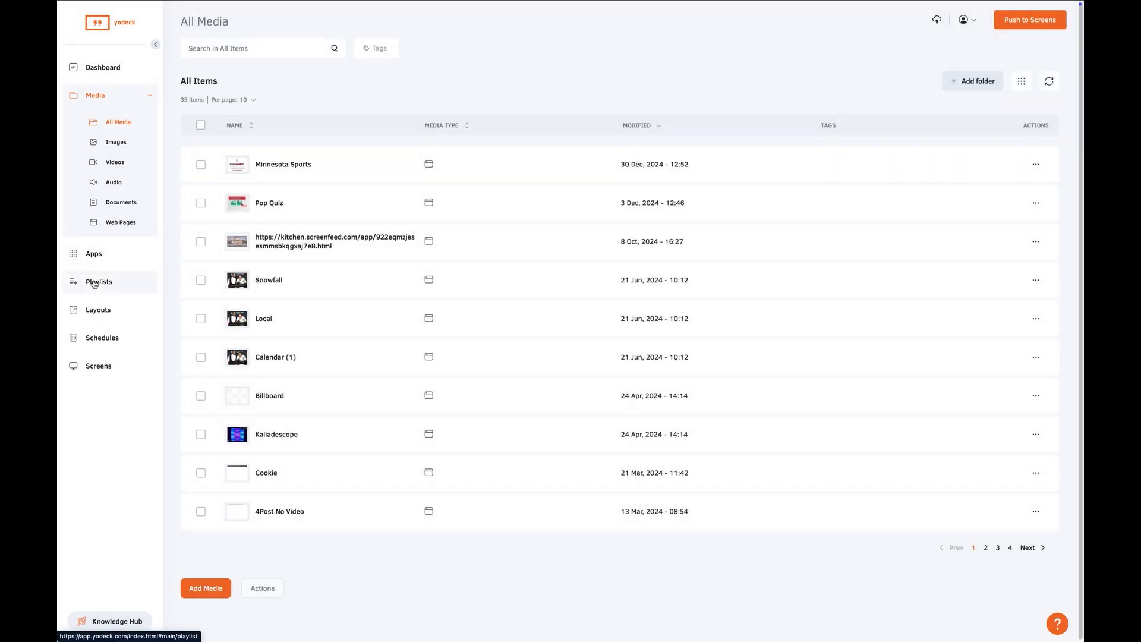
Set the default content of Screen 1 to the Minnesota Sports media item.
click(91, 368)
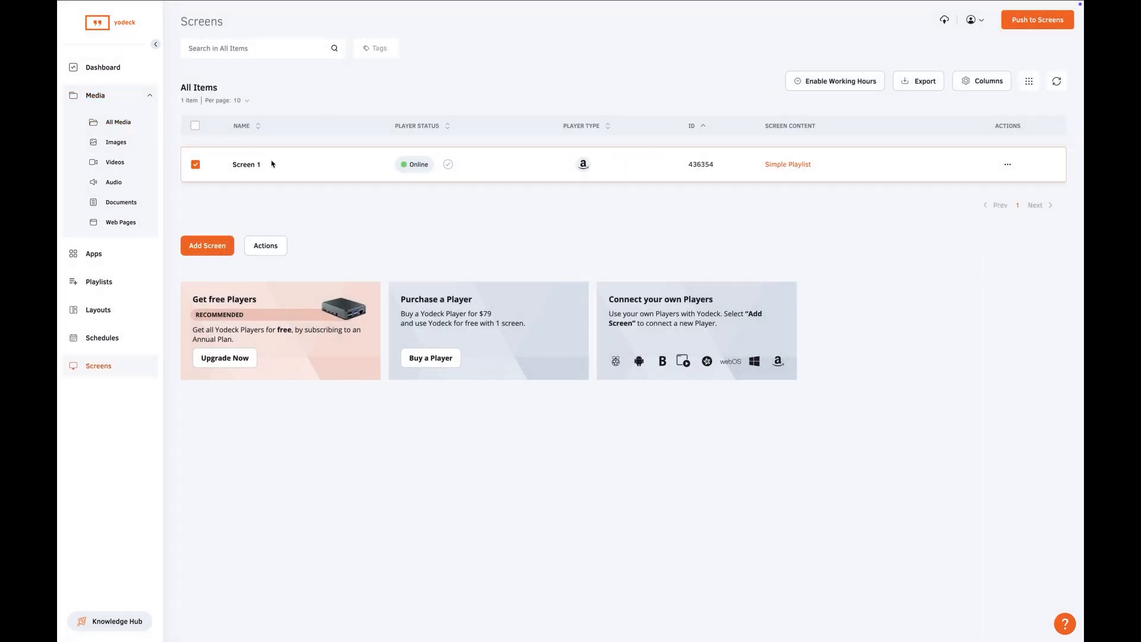
click(252, 170)
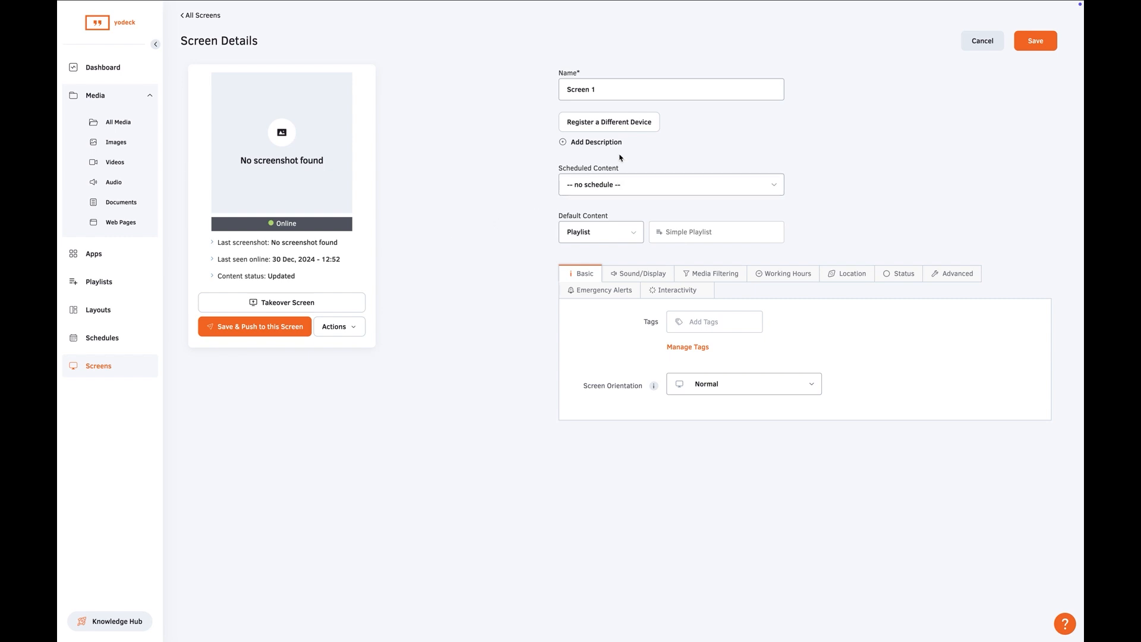
click(627, 233)
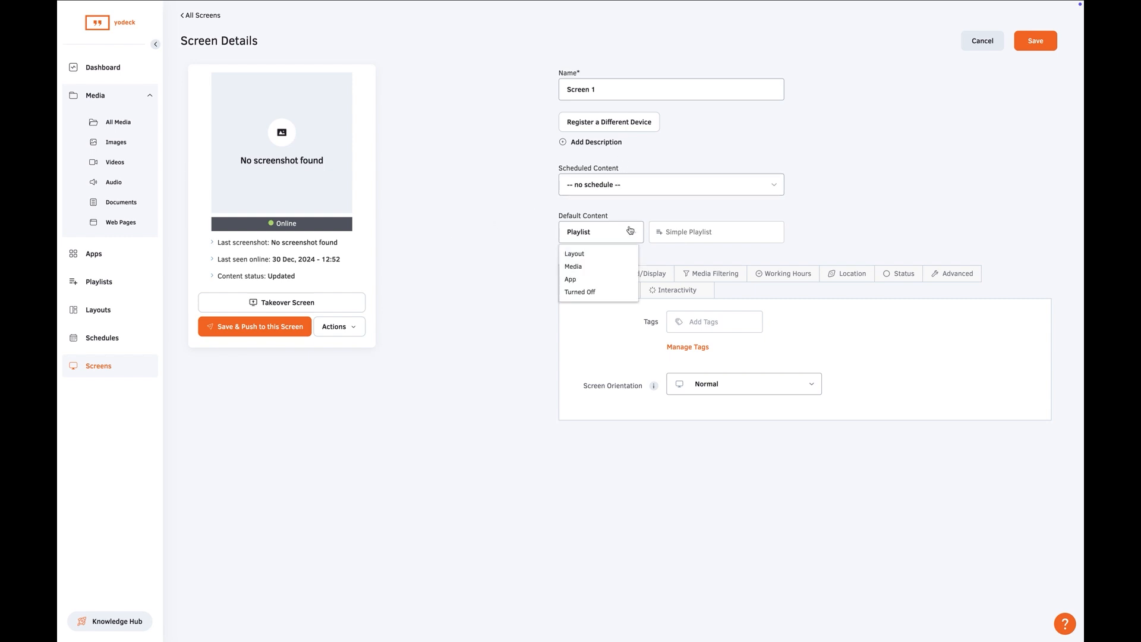
click(612, 267)
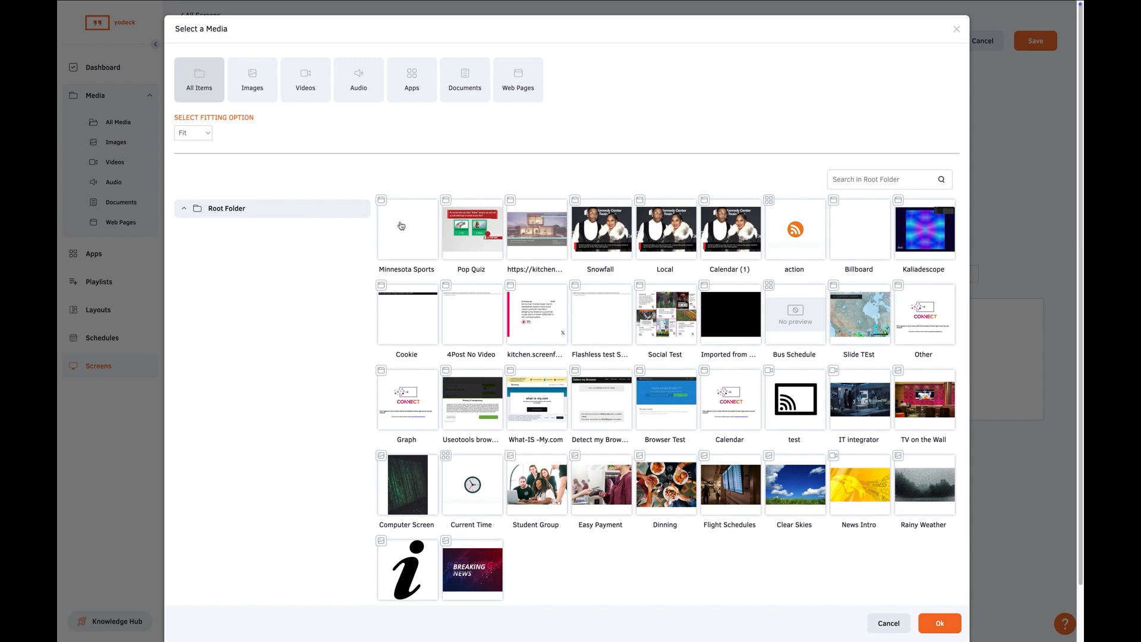
click(402, 227)
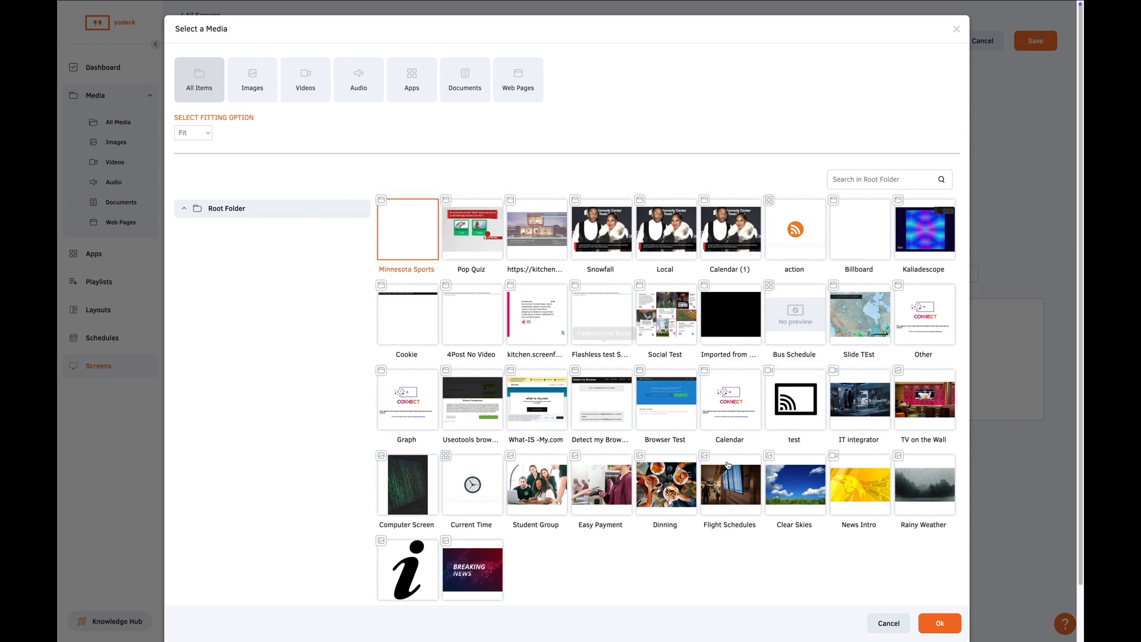
click(939, 622)
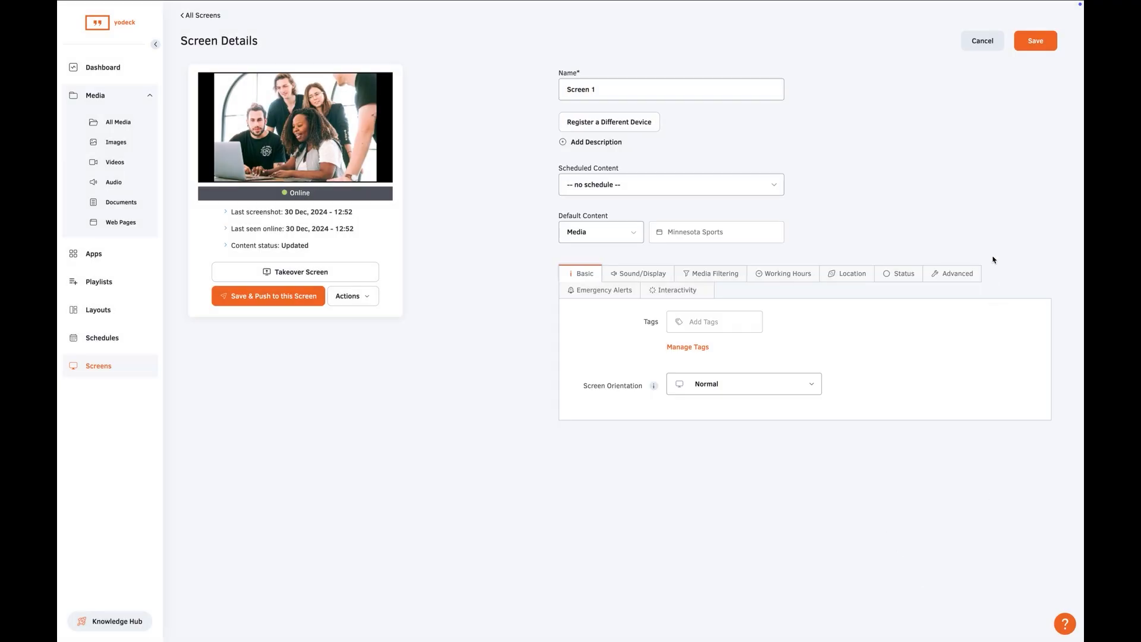
Save the Screen 1 settings and push all changes to the screens.
click(1042, 42)
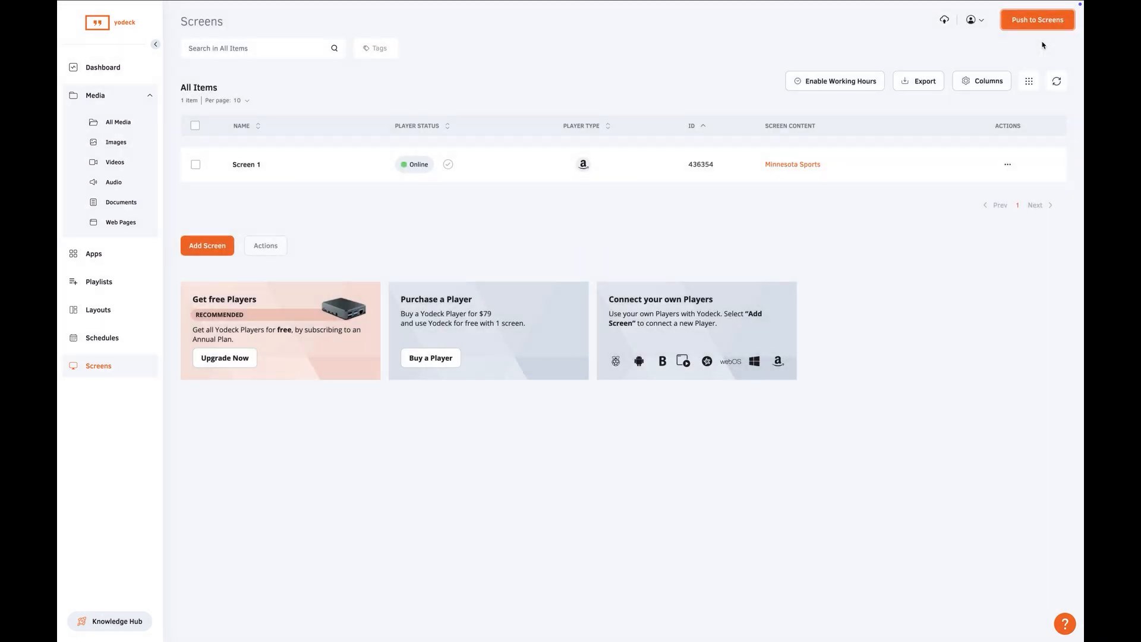
click(1044, 26)
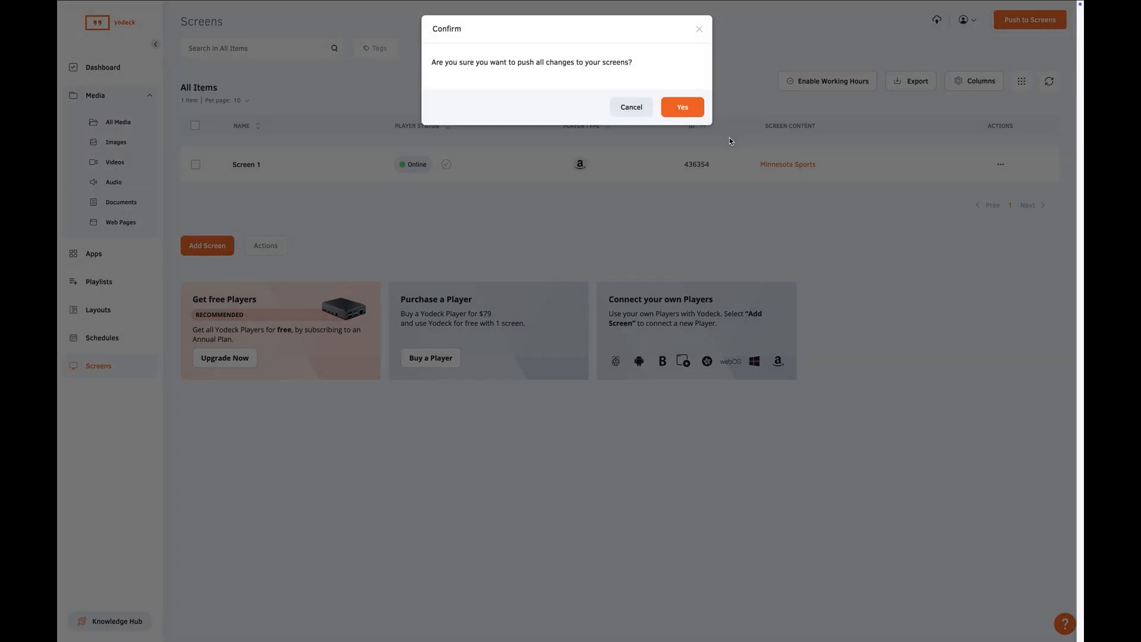
click(690, 109)
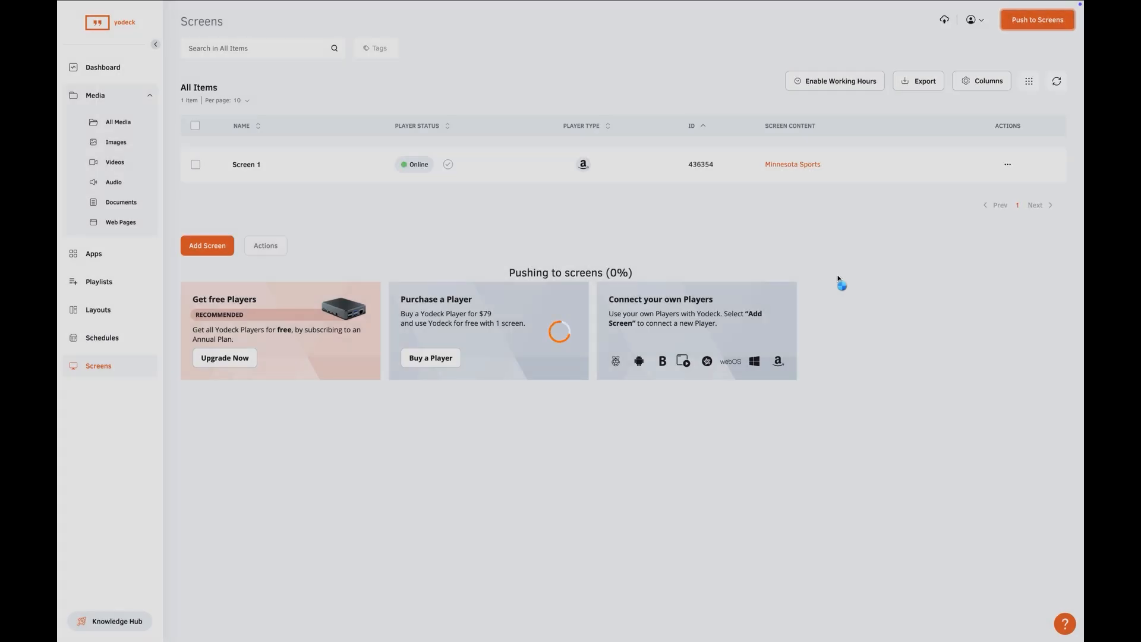